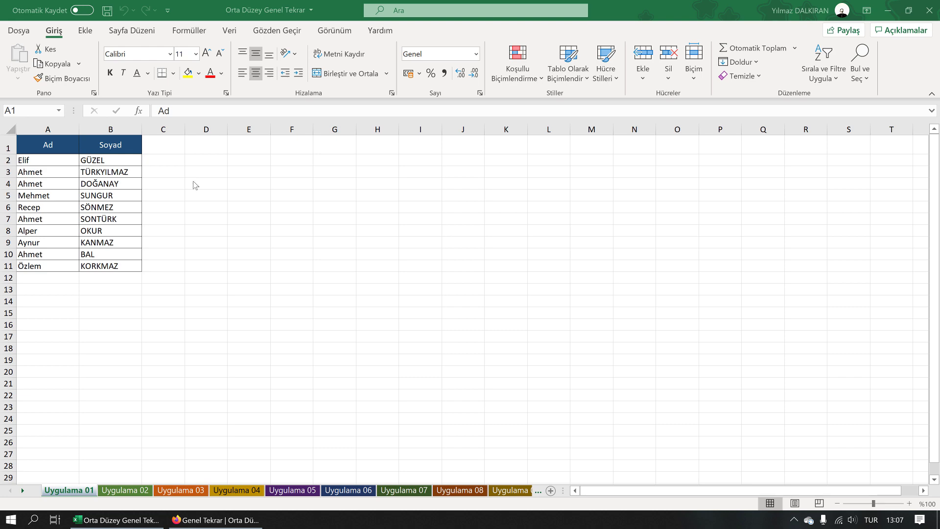
Download the exercise workbook from the lesson page in Firefox and return to Excel.
click(232, 523)
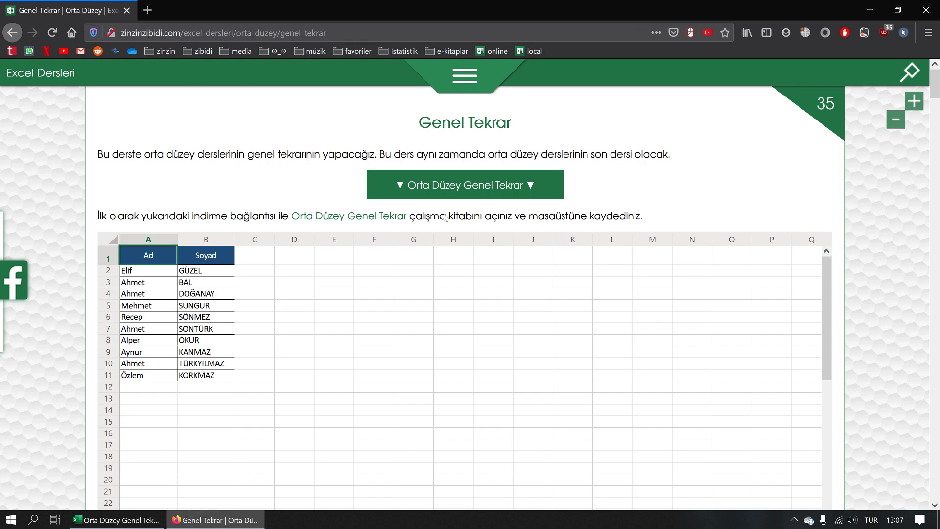
click(469, 189)
scroll(872, 295, down, 5)
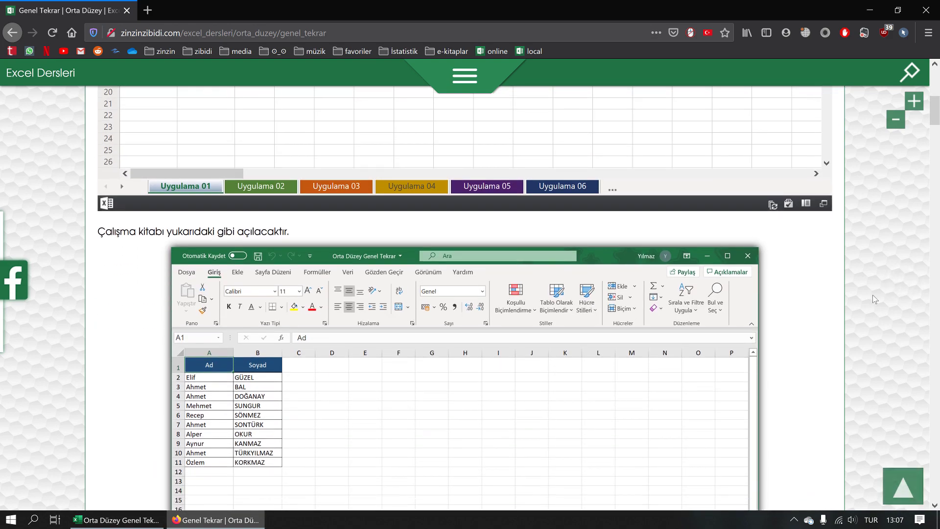
scroll(872, 294, down, 5)
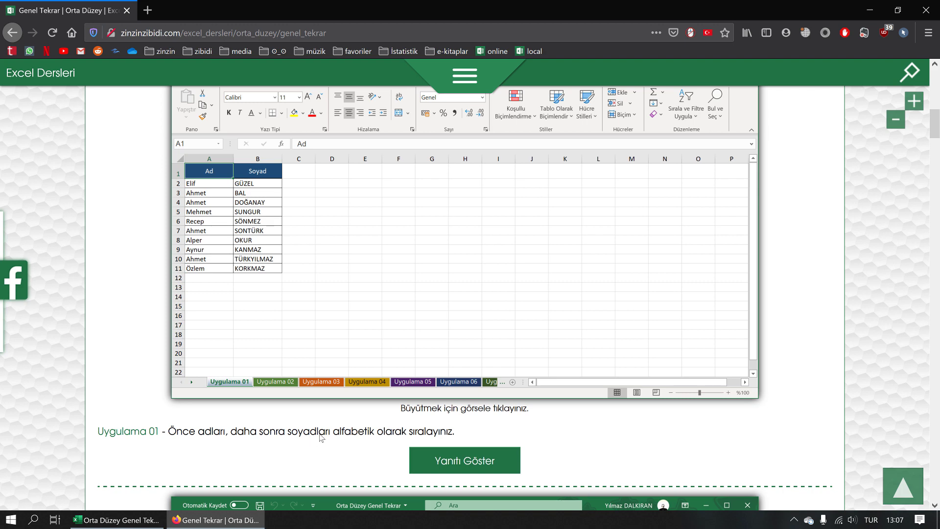
click(116, 520)
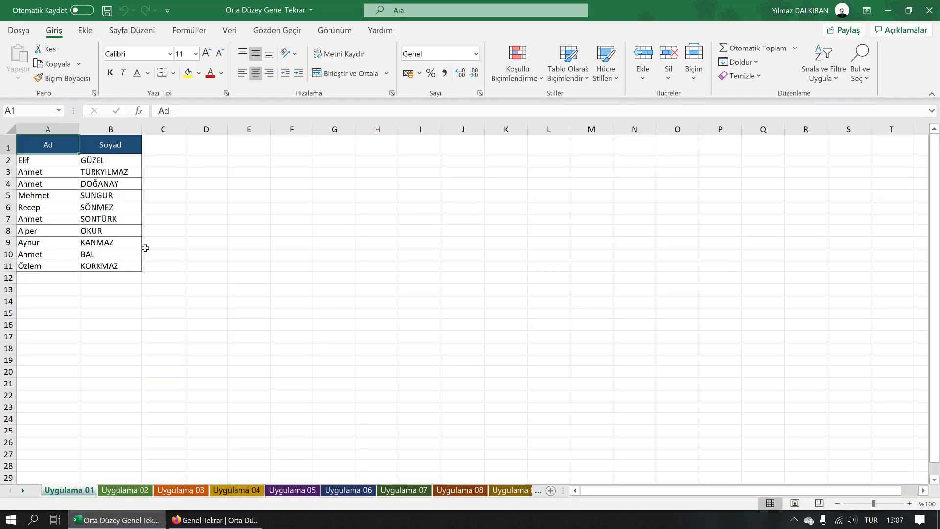
Turn on filter arrows for the Ad and Soyad headers and sort Ad A to Z.
click(824, 76)
click(815, 150)
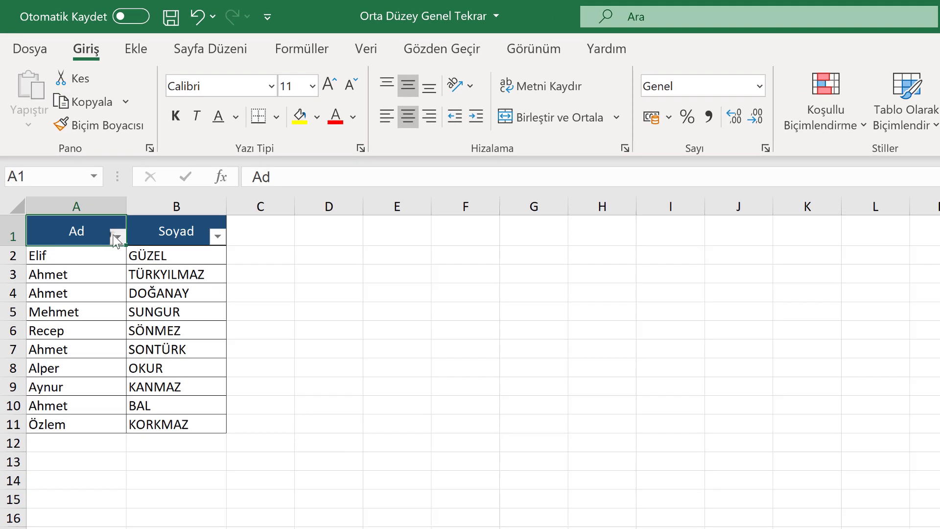
click(117, 236)
click(107, 258)
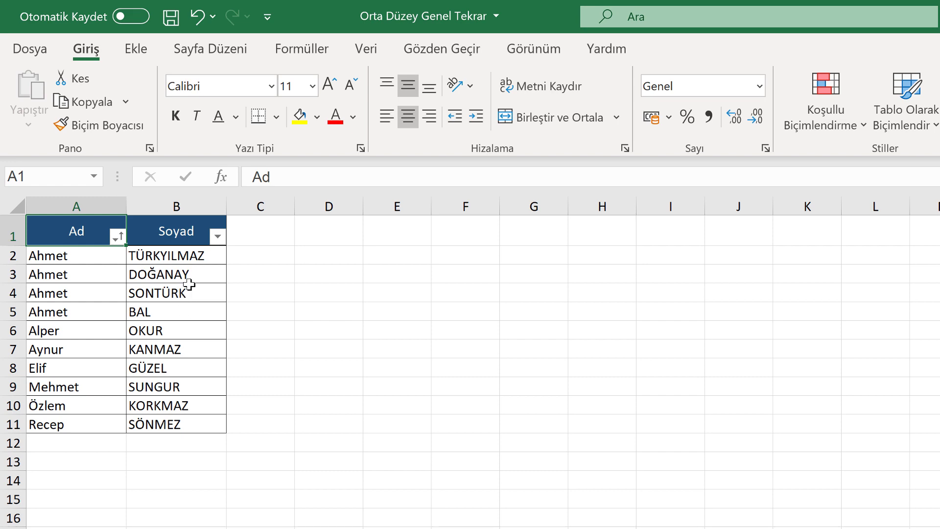
Add a custom sort with Soyad as the second level after Ad.
click(744, 112)
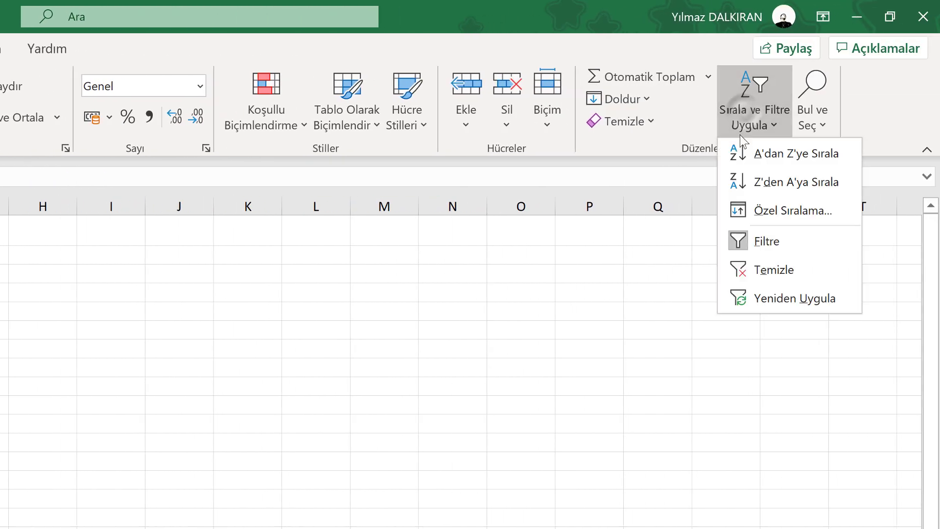
click(784, 211)
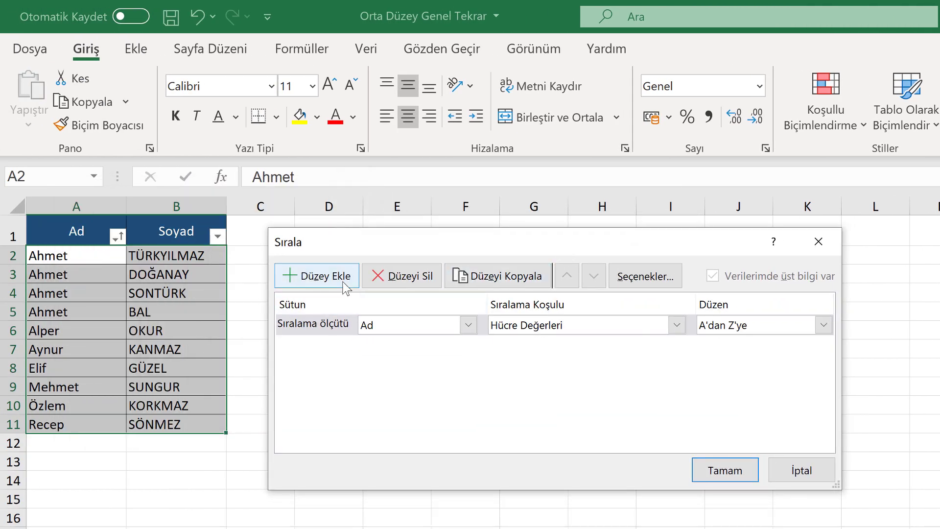
click(318, 276)
click(468, 345)
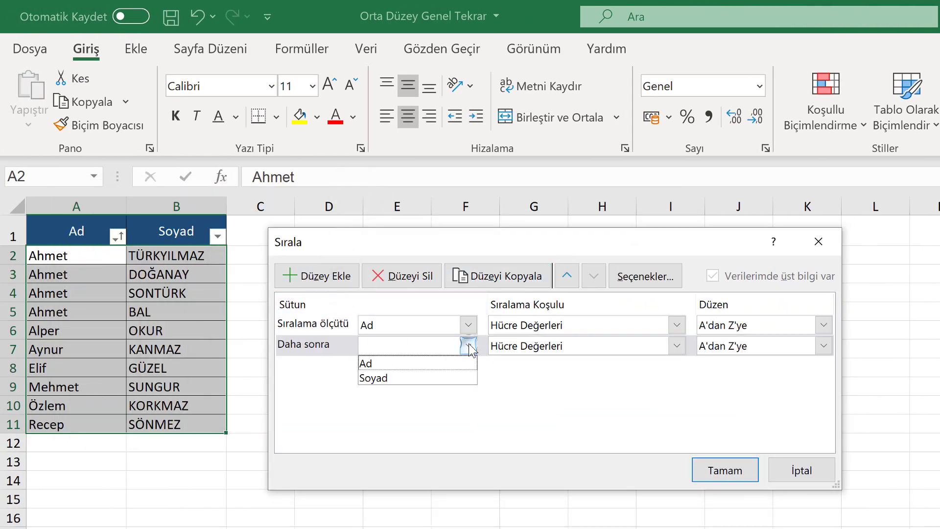
click(412, 379)
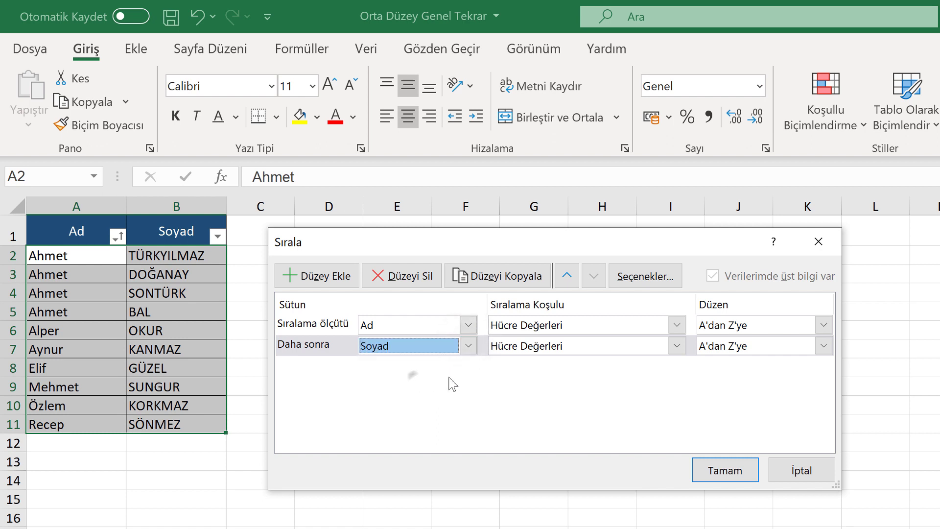
click(725, 470)
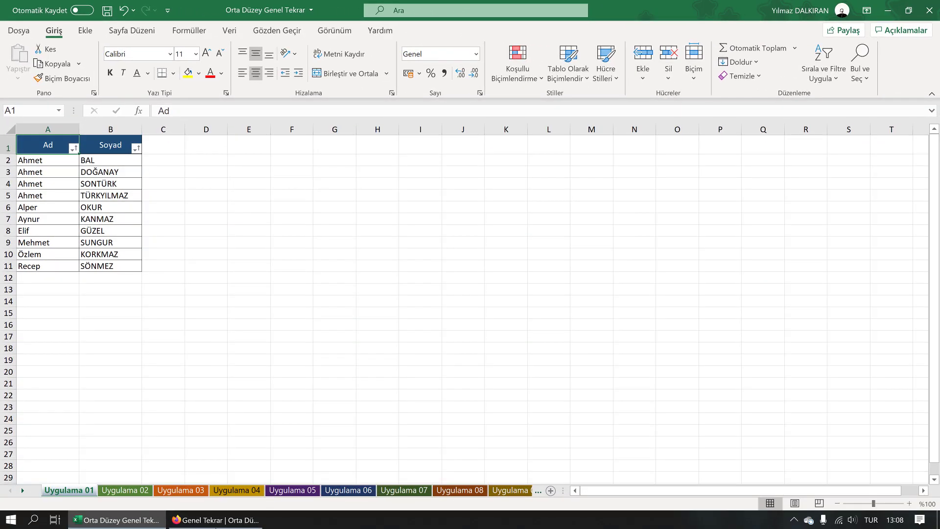
Scroll the Firefox lesson page to the Uygulama 02 duplicate-removal task.
click(216, 523)
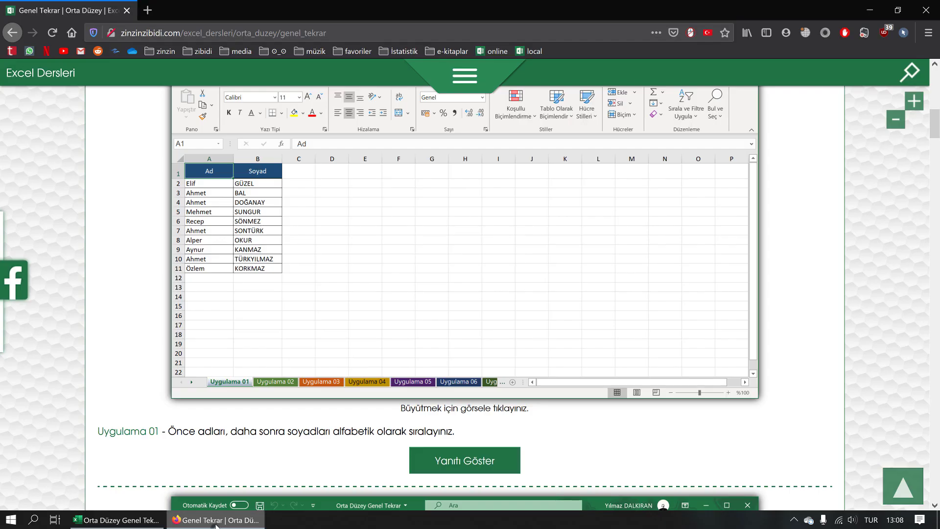
scroll(277, 400, down, 4)
scroll(277, 400, down, 3)
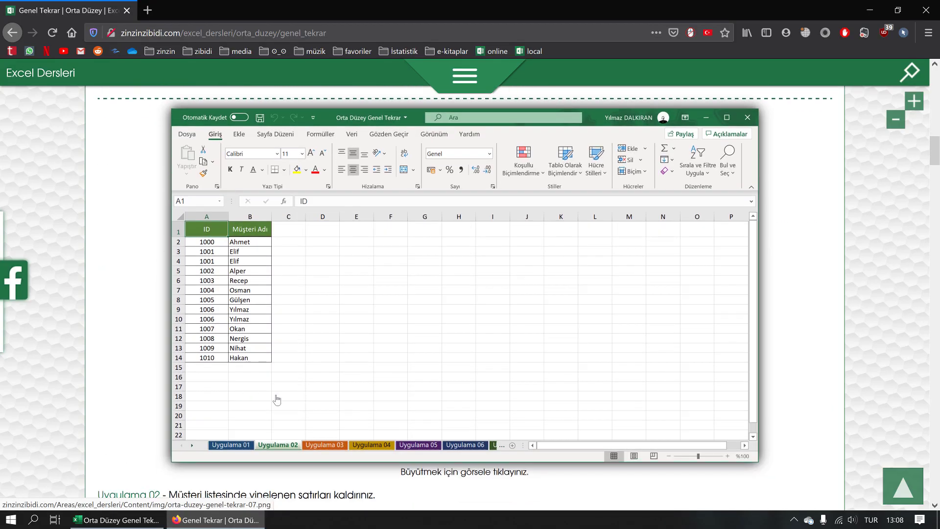
scroll(277, 400, down, 2)
scroll(278, 400, up, 1)
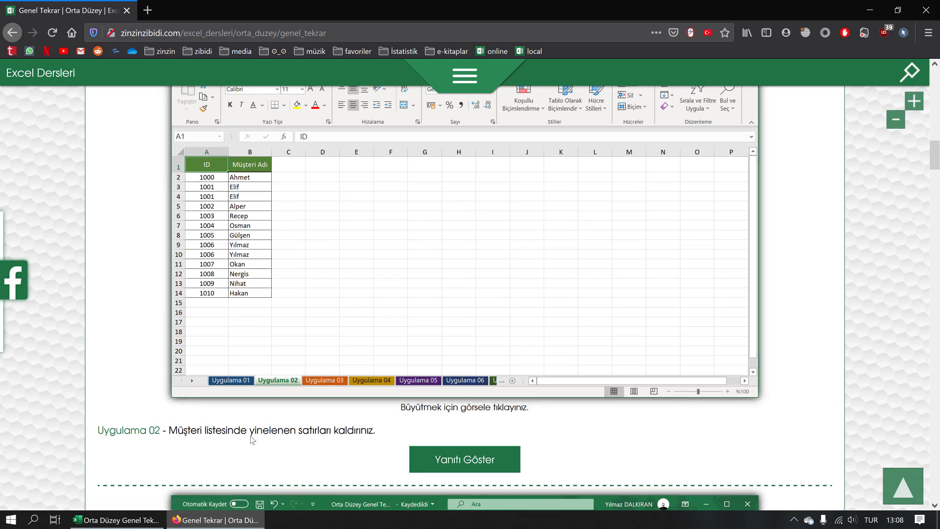
scroll(252, 439, up, 1)
scroll(274, 455, down, 1)
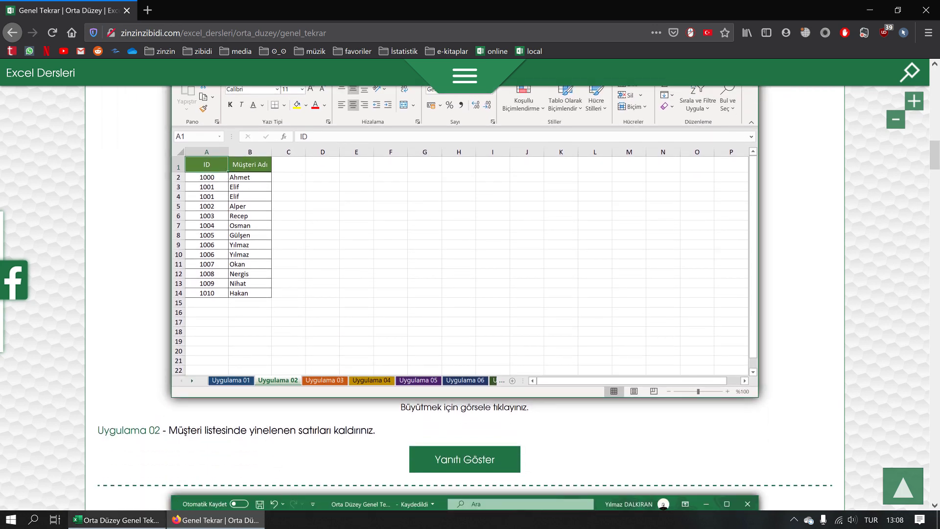
Highlight duplicate values in ID column A1:A14 with light red fill and dark red text.
click(117, 520)
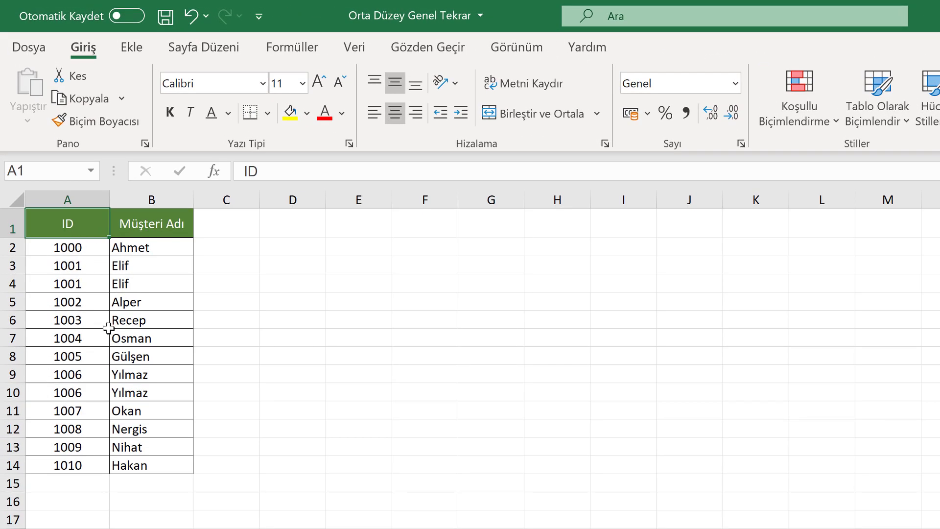
drag(89, 225, 102, 465)
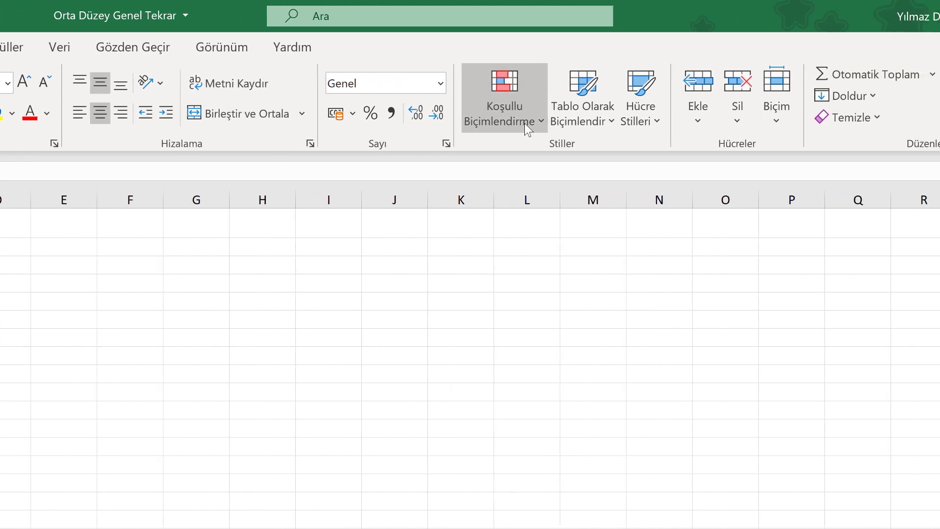
click(410, 120)
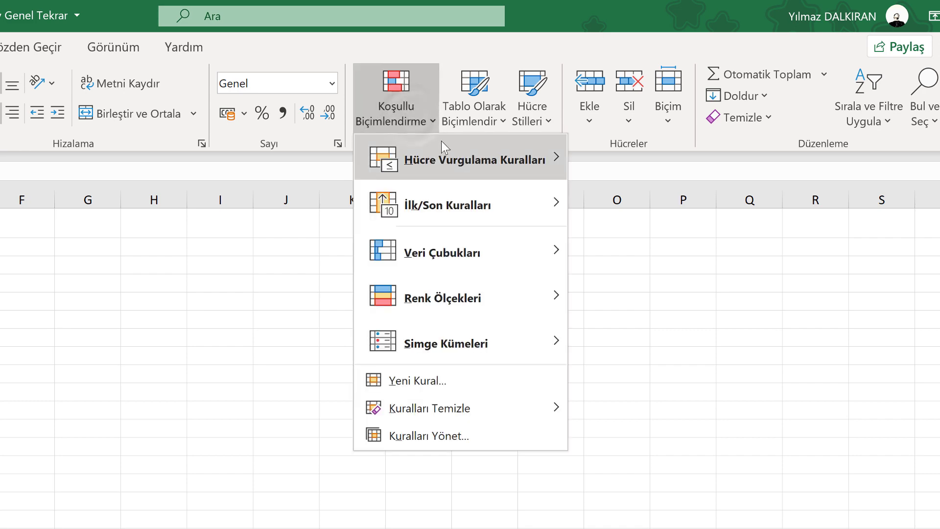
mouse_move(461, 159)
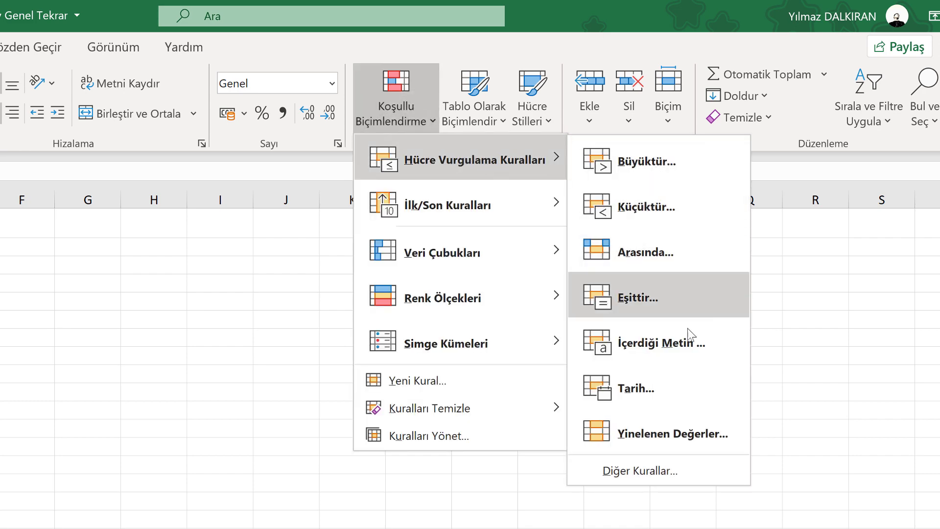
click(654, 421)
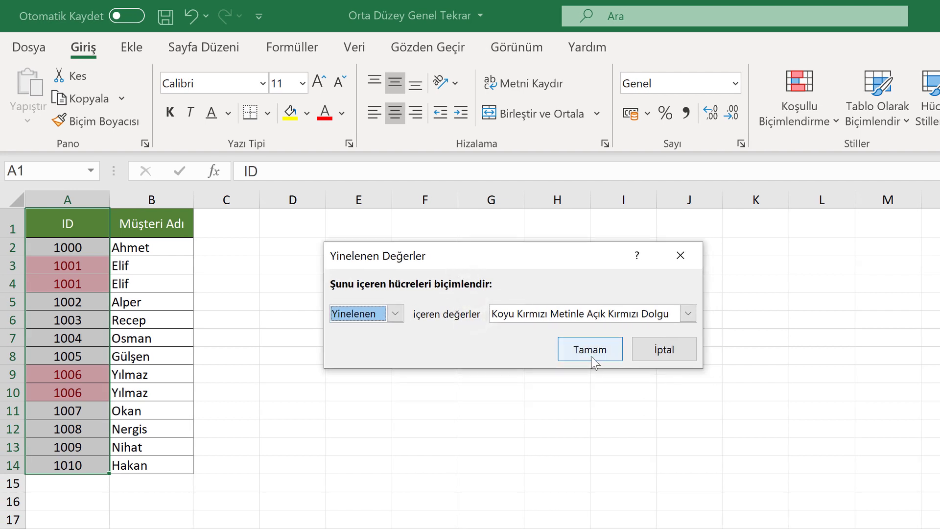
click(588, 350)
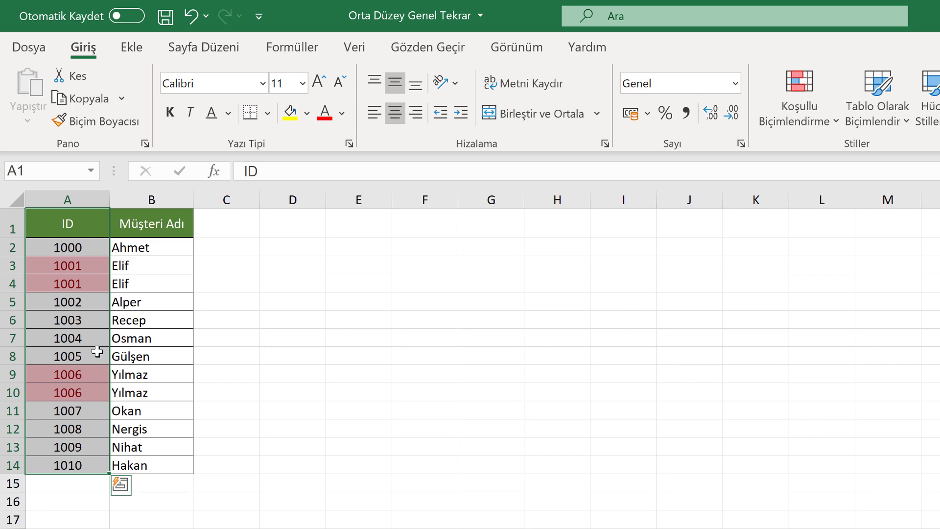
Remove duplicates across ID and Müşteri Adı, leaving 11 unique customers, then return to the lesson page.
click(365, 47)
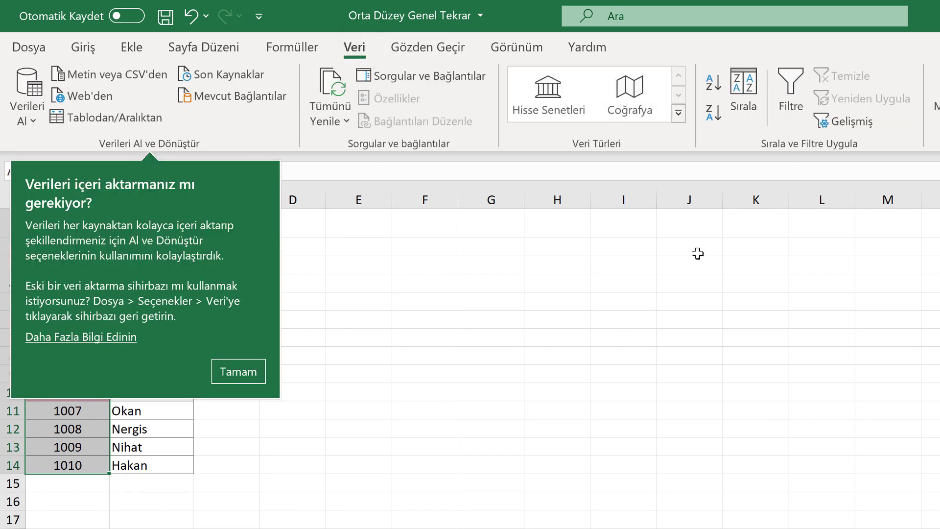
click(238, 372)
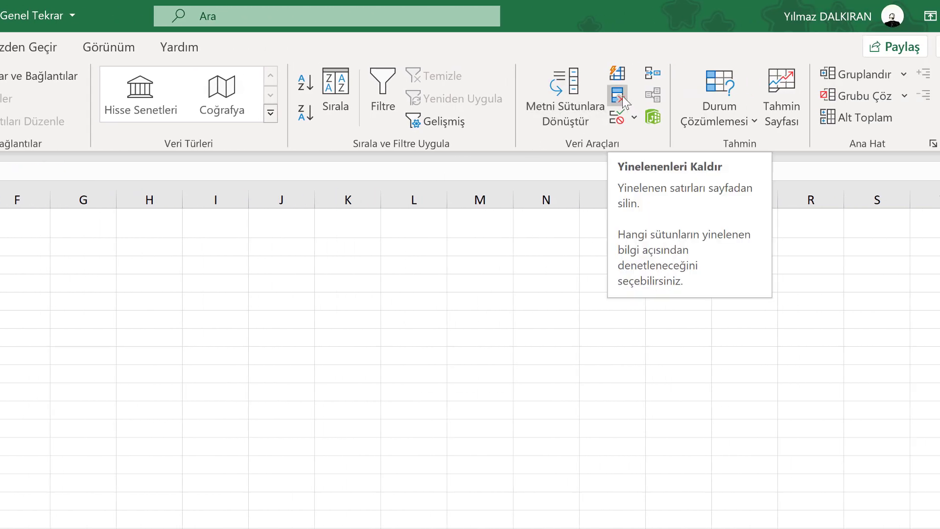
click(622, 96)
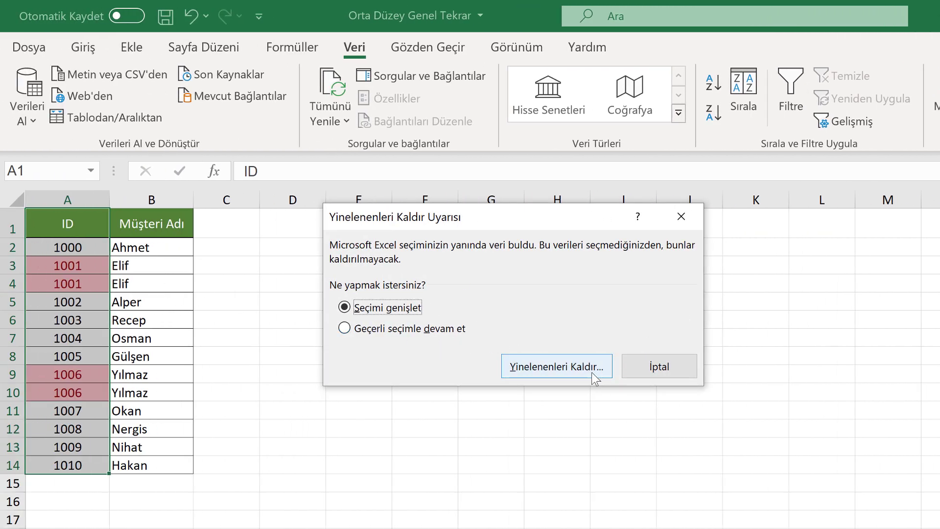
click(563, 367)
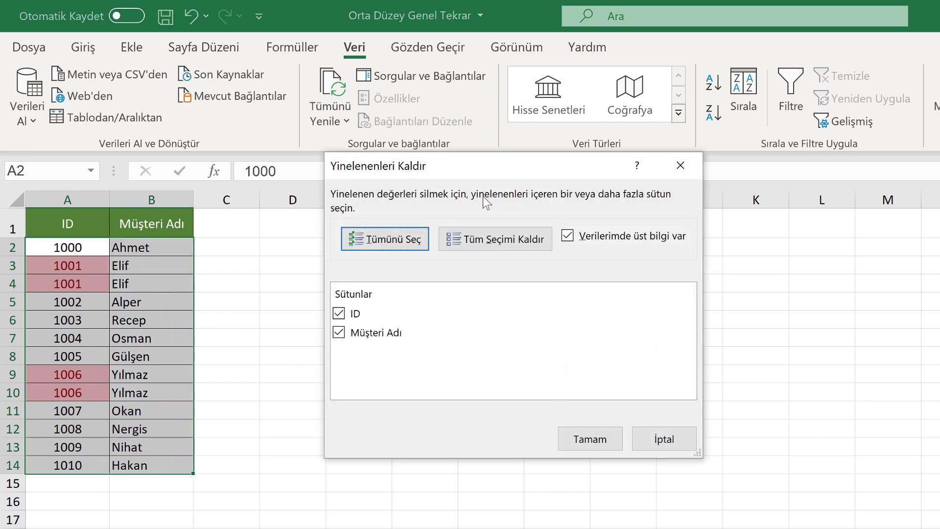
drag(480, 157, 423, 223)
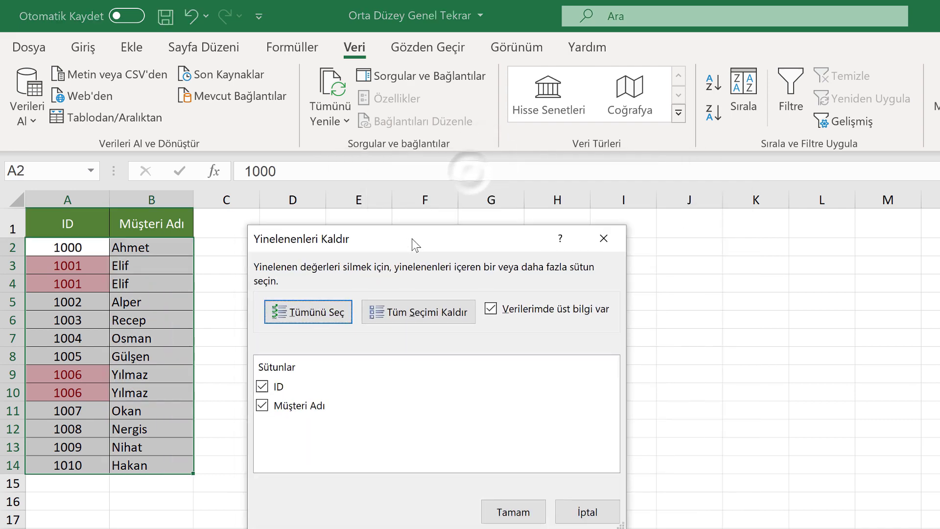
click(515, 496)
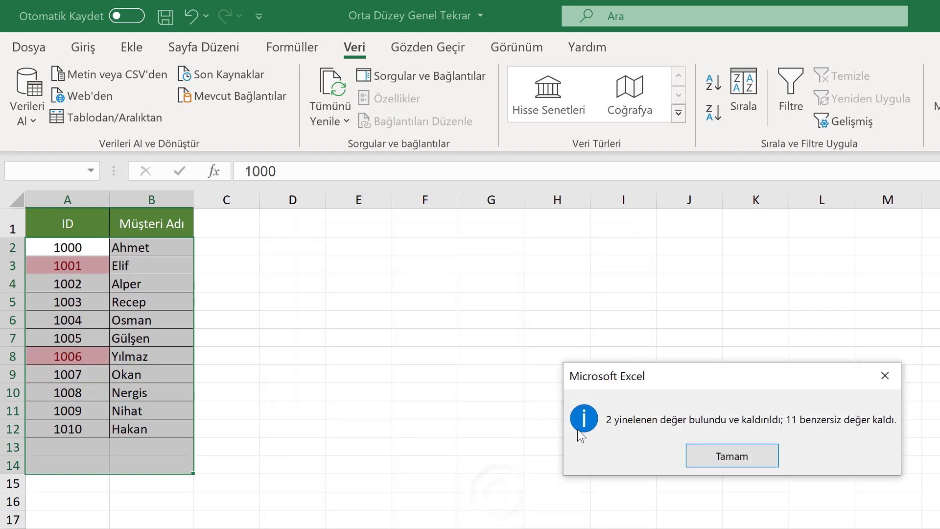
drag(675, 381, 385, 246)
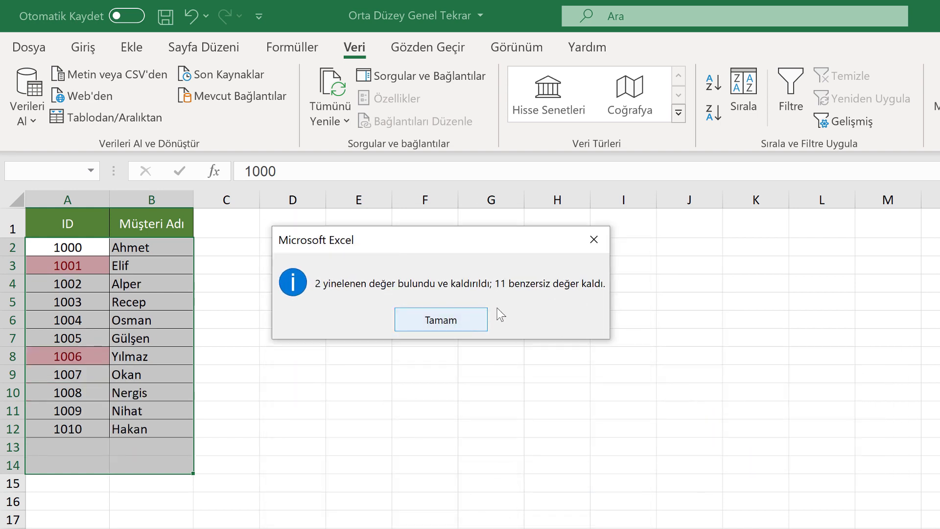
click(443, 321)
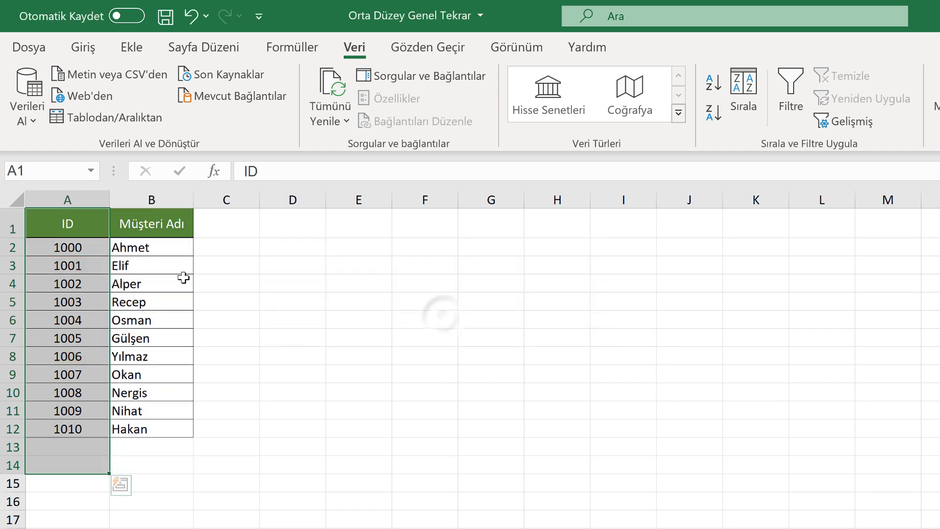
click(84, 221)
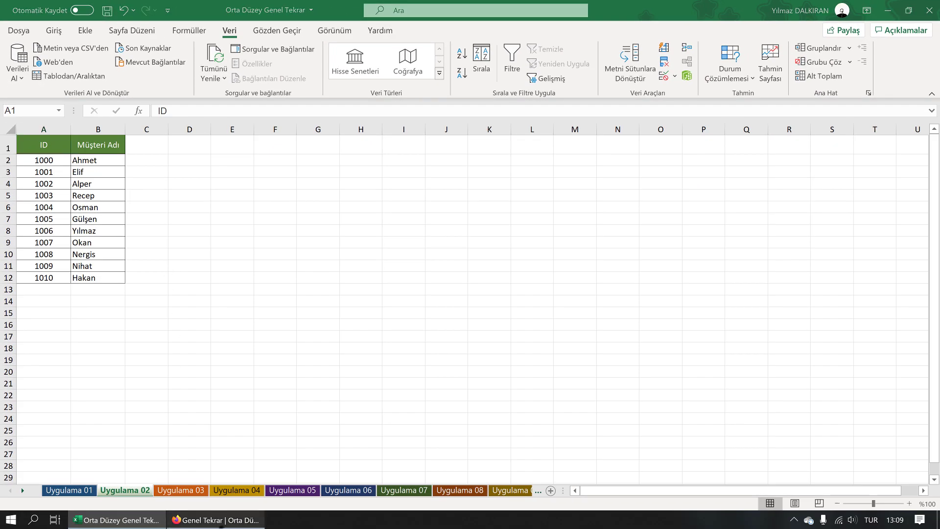
click(216, 520)
Scroll to the Uygulama 03 task in Firefox, then open the Uygulama 03 sheet in Excel.
scroll(282, 394, down, 5)
scroll(283, 395, down, 1)
scroll(283, 395, down, 3)
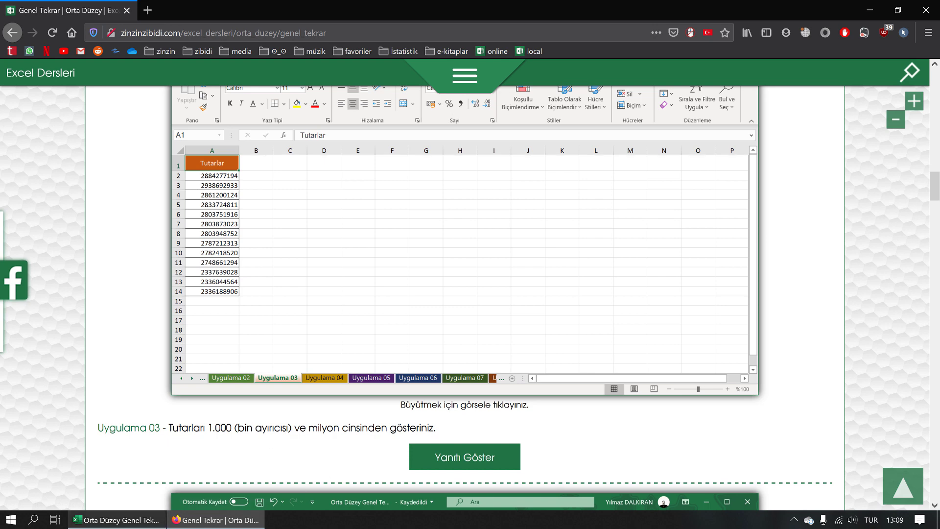
click(116, 520)
click(156, 490)
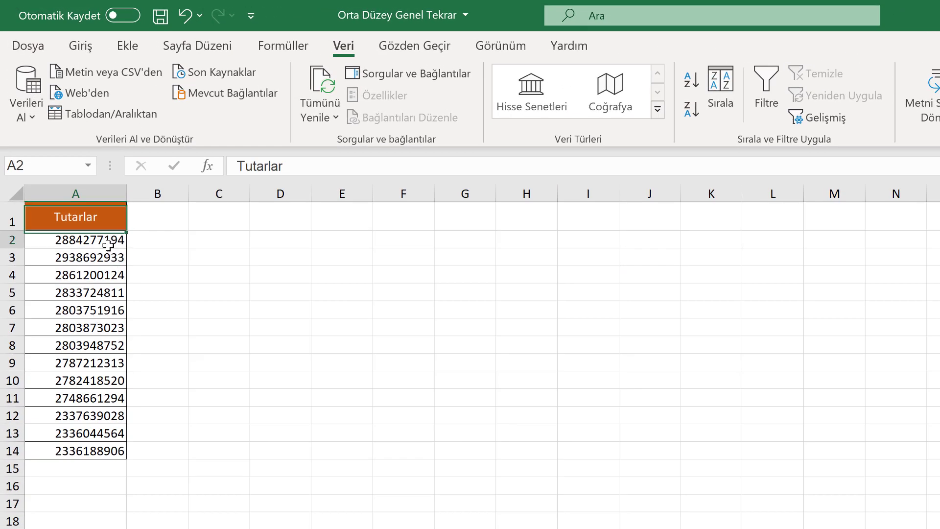
Format amounts A2:A14 as Number with thousand separators and 0 decimals.
drag(111, 241, 78, 453)
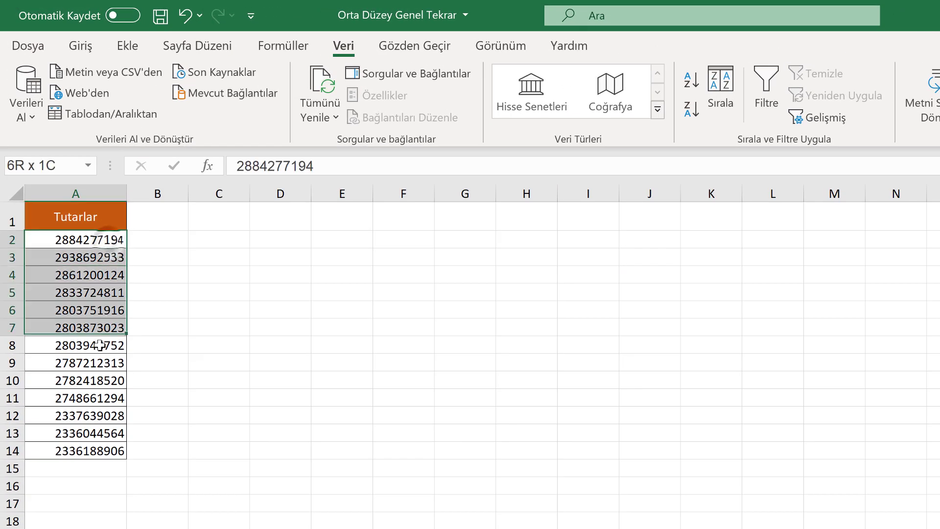
right_click(111, 247)
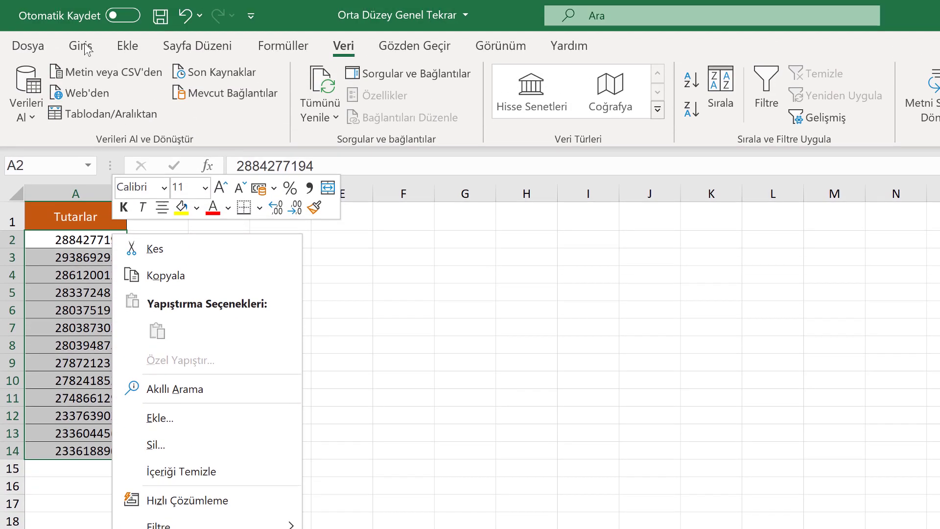
click(86, 48)
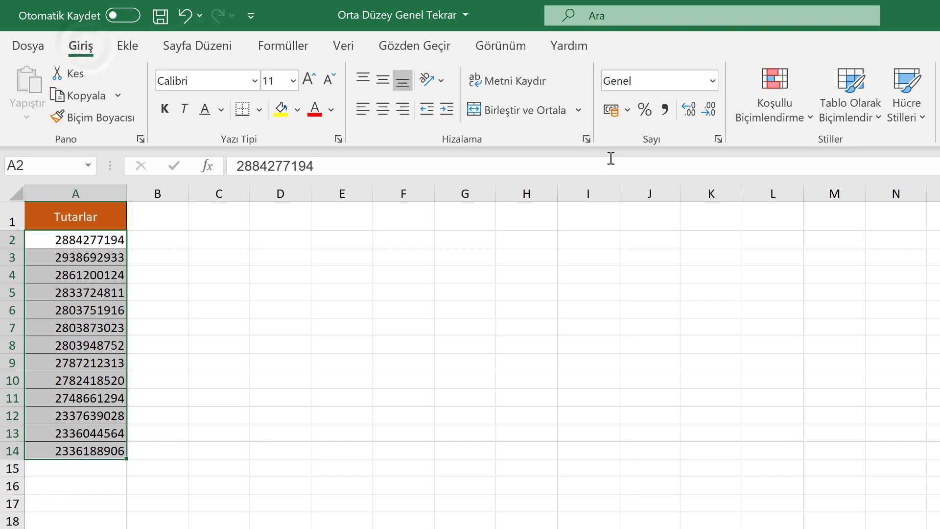
click(718, 139)
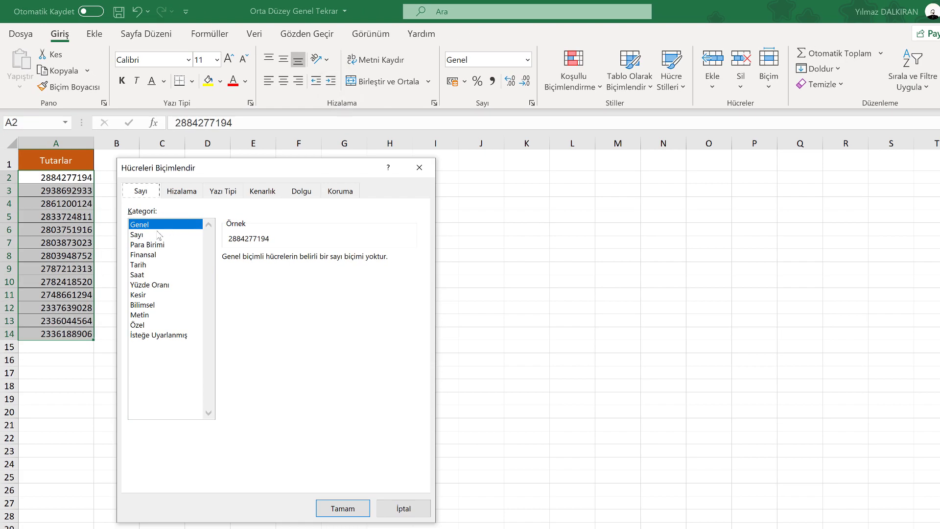
click(157, 234)
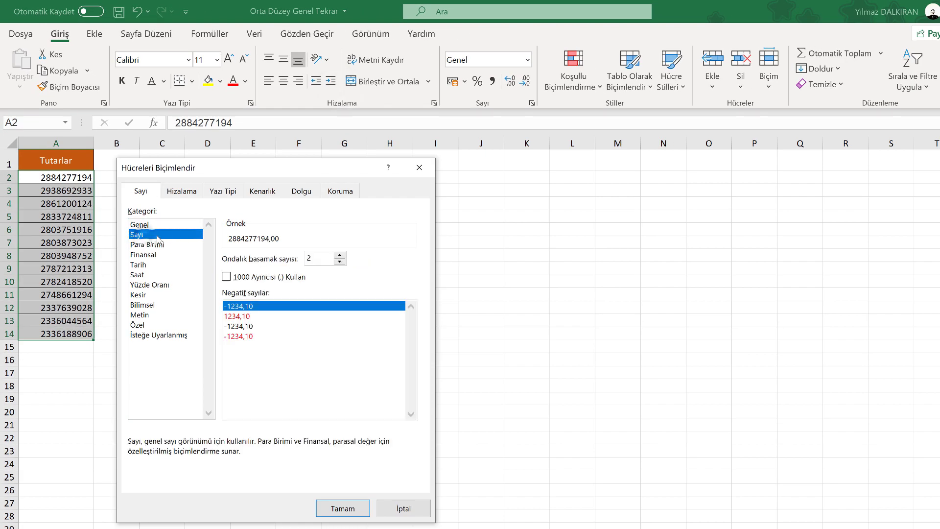
click(246, 278)
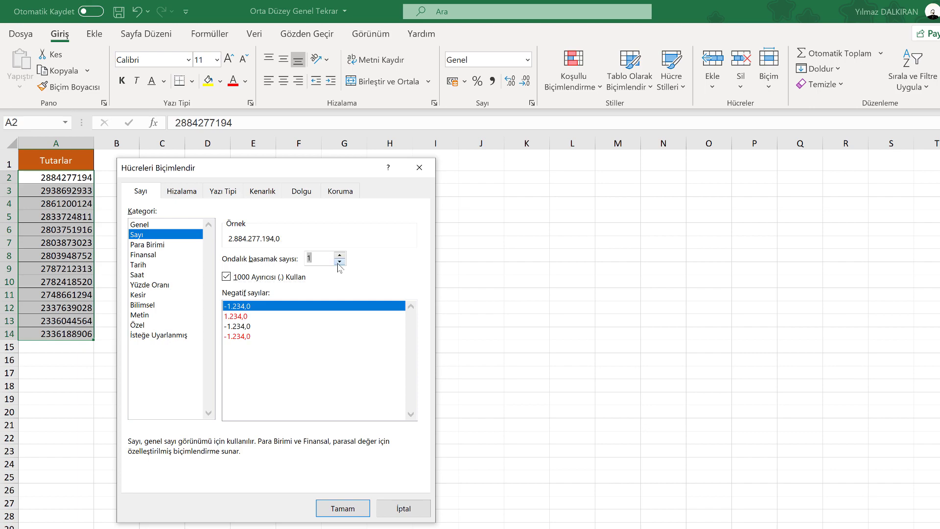
click(343, 509)
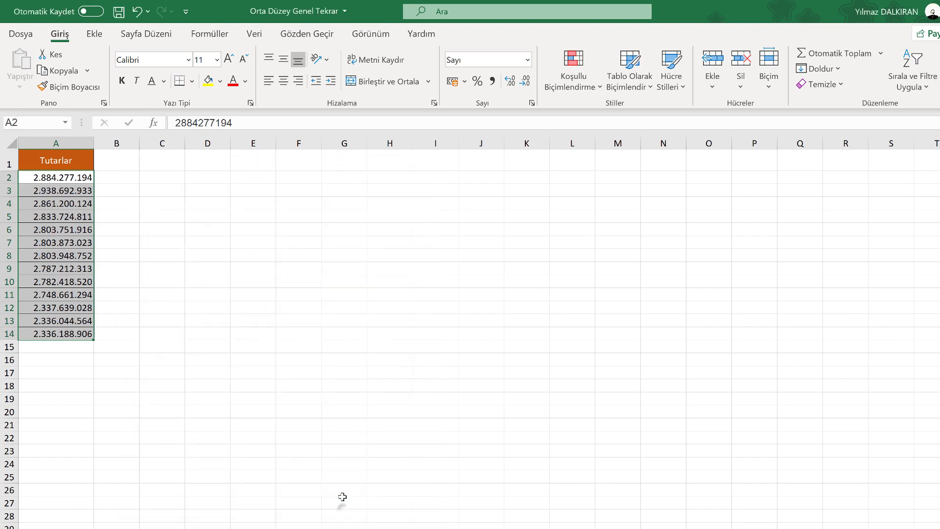
click(123, 161)
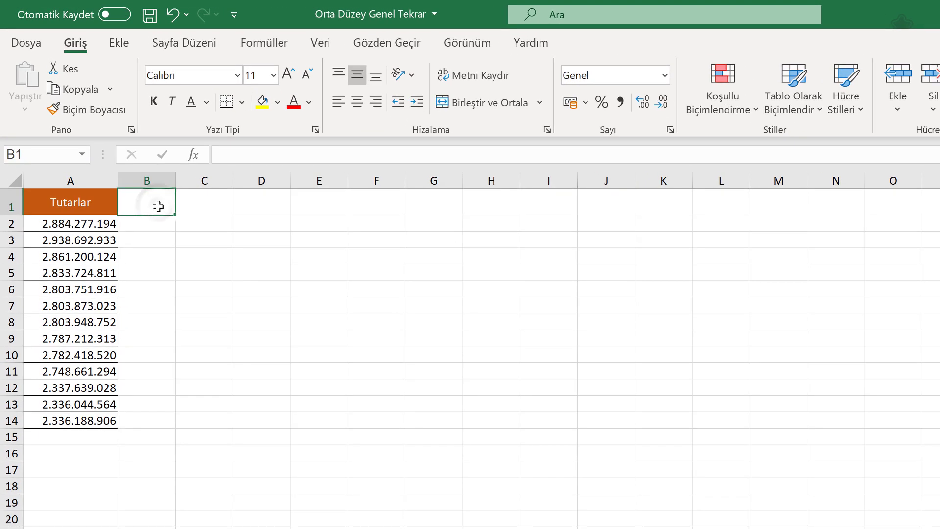
Enter the 1,000,000 divisor in C2 and copy it.
click(208, 230)
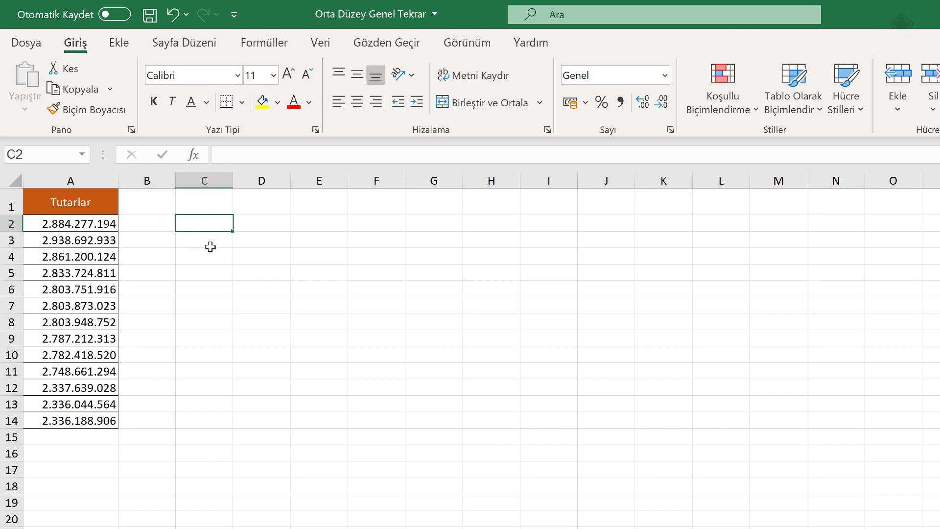
text(1e6)
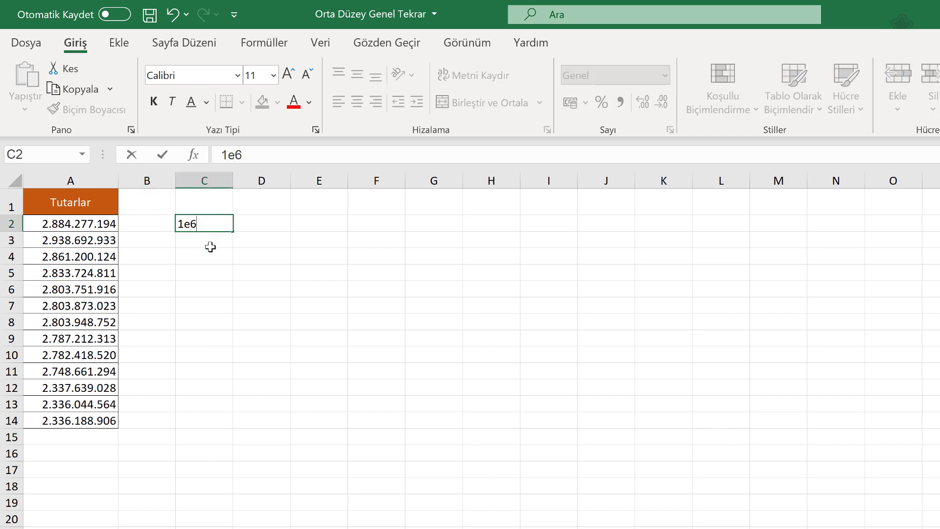
key(Return)
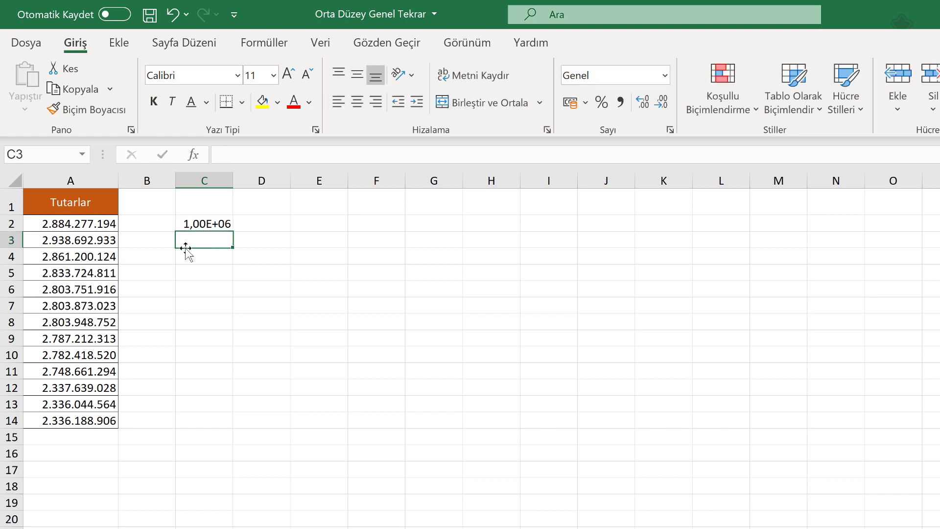
click(218, 223)
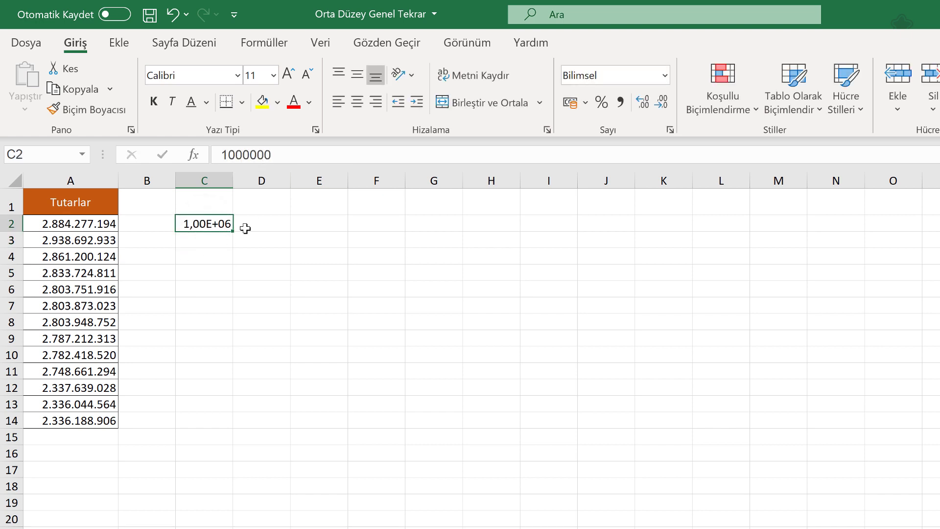
key(ctrl+c)
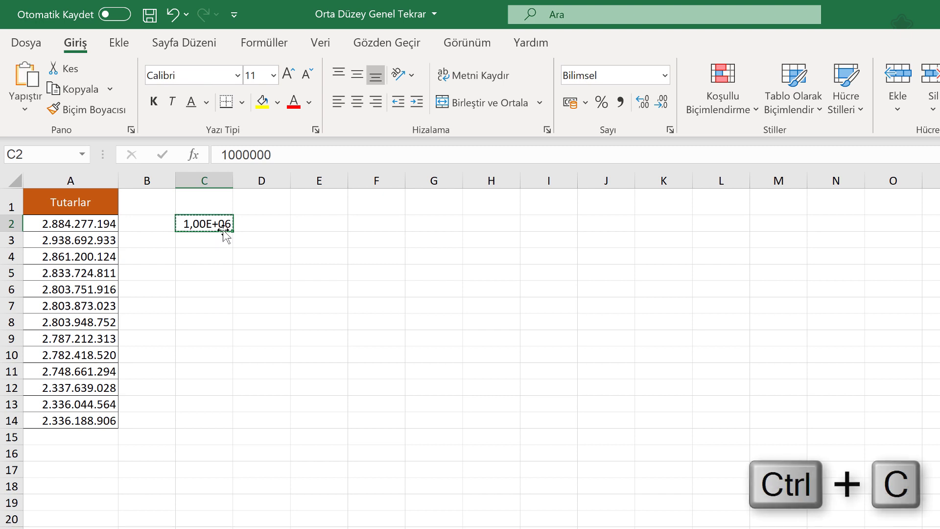
Paste Special onto A2:A14 with Values and Divide, showing amounts in millions.
mouse_move(92, 218)
mouse_down()
mouse_move(99, 430)
mouse_move(98, 420)
mouse_up()
right_click(121, 226)
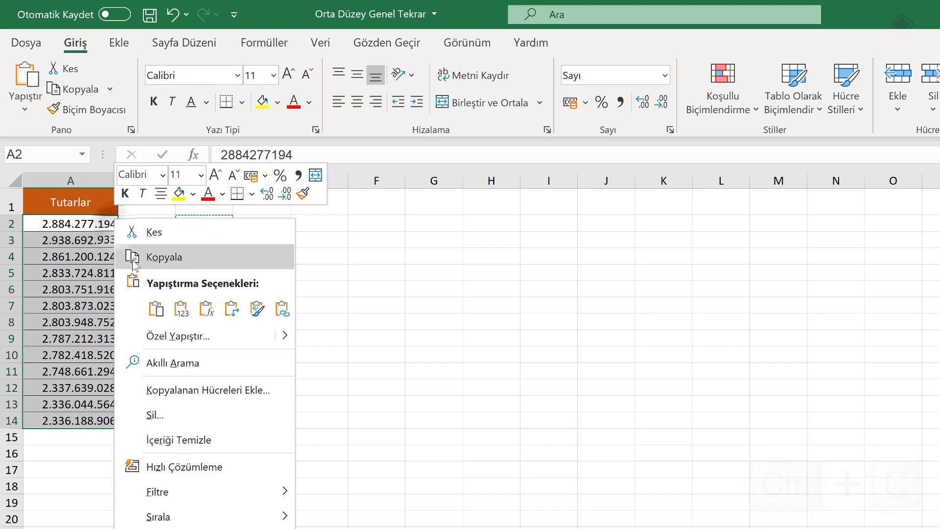
click(167, 338)
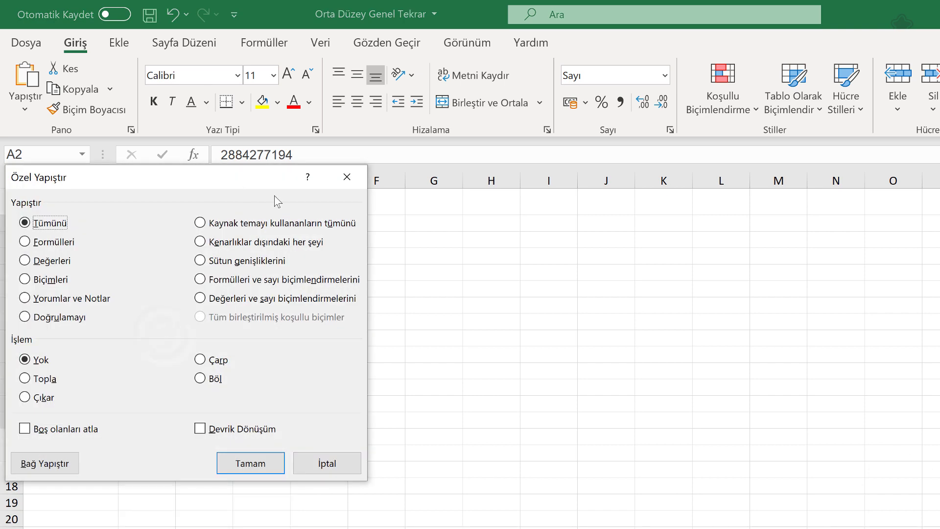
mouse_move(254, 185)
mouse_down()
mouse_move(435, 259)
mouse_move(509, 221)
mouse_up()
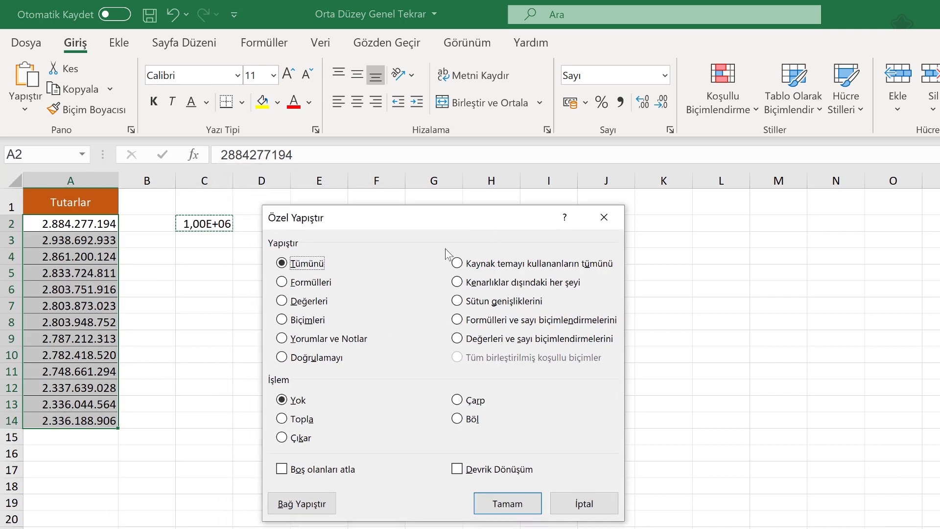
click(311, 303)
click(469, 424)
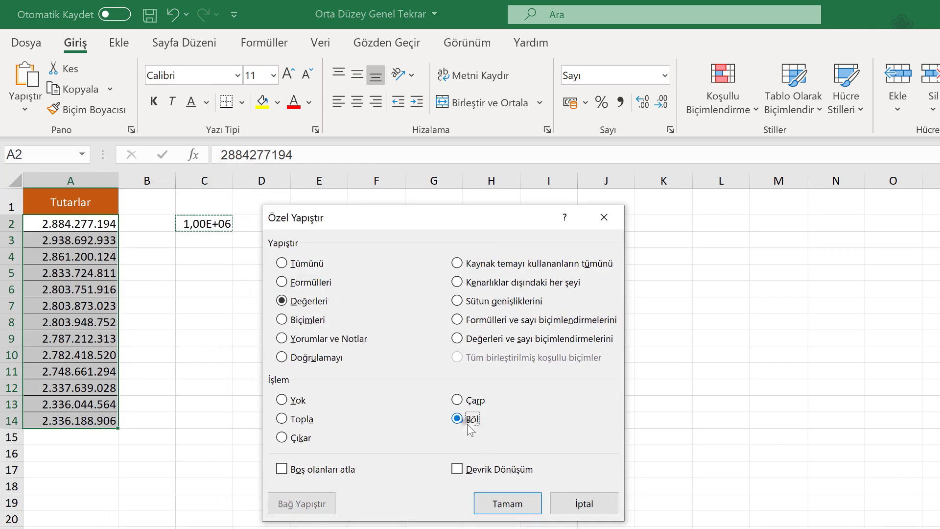
click(504, 504)
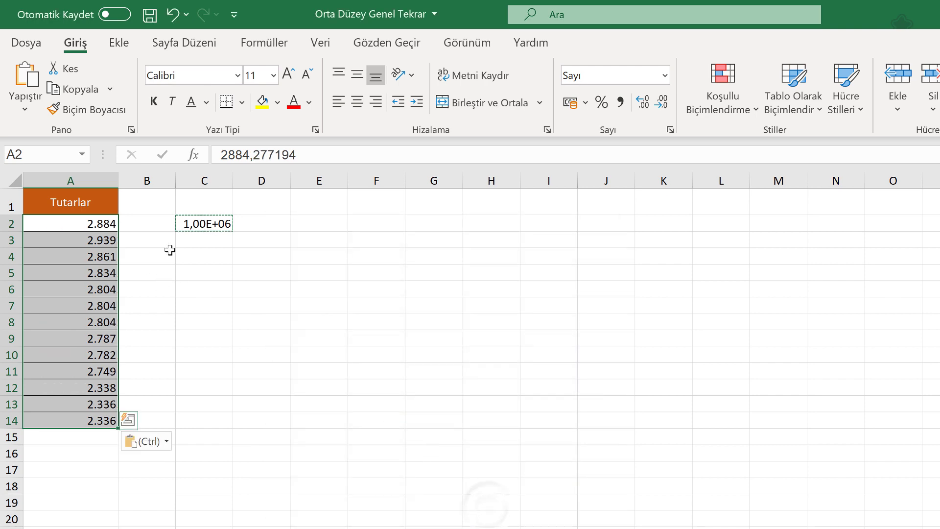
click(152, 196)
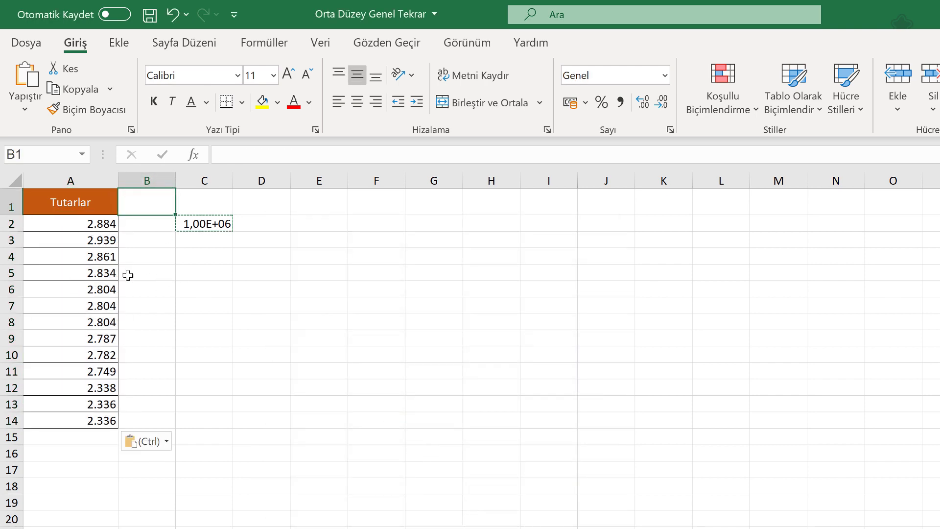
Save the workbook with Ctrl+S and scroll down the tutorial page in the browser.
key(ctrl+s)
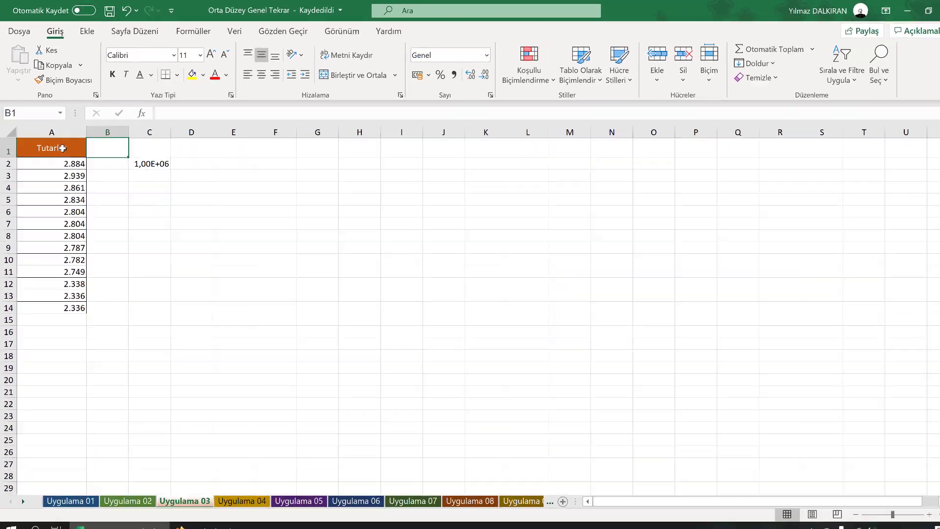
click(216, 520)
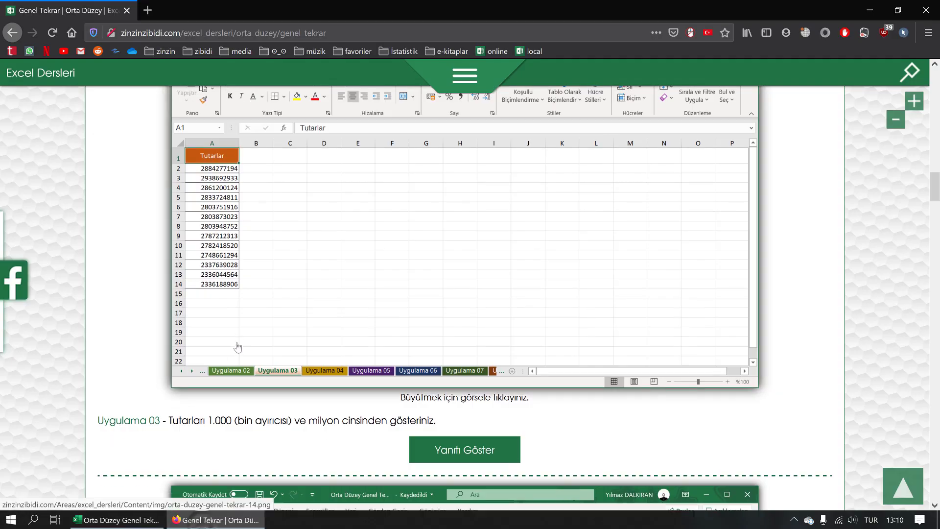
scroll(237, 347, down, 10)
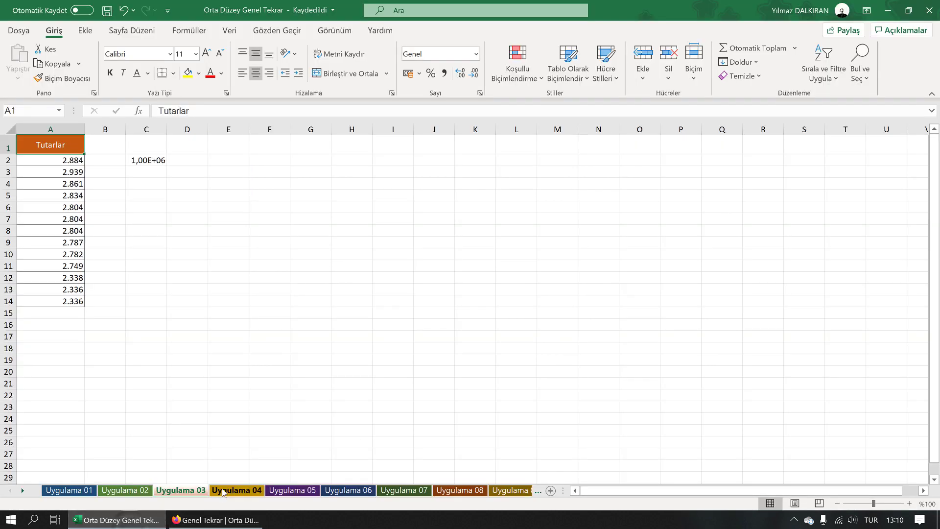
On the Uygulama 04 sheet, start a PivotTable from the sales table A1:C41.
click(225, 491)
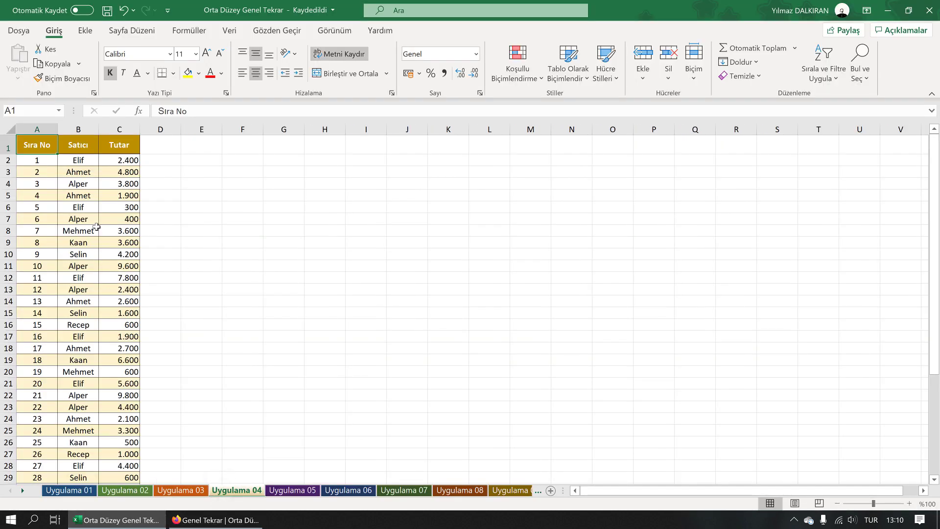
scroll(98, 202, down, 1)
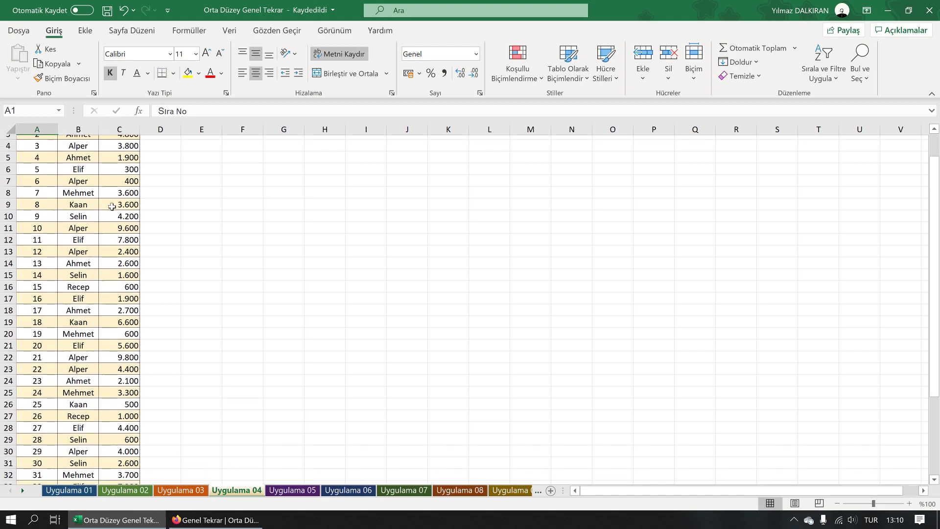
scroll(106, 155, up, 1)
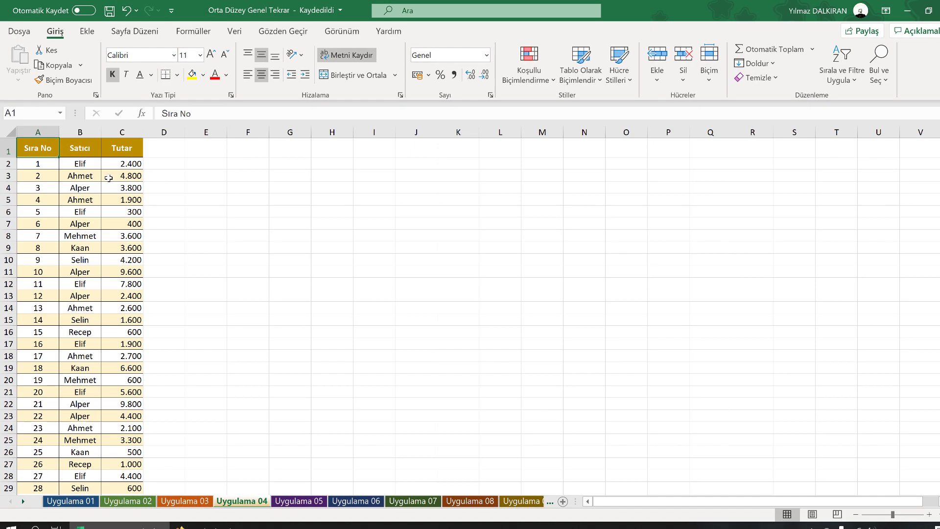
click(201, 171)
click(81, 172)
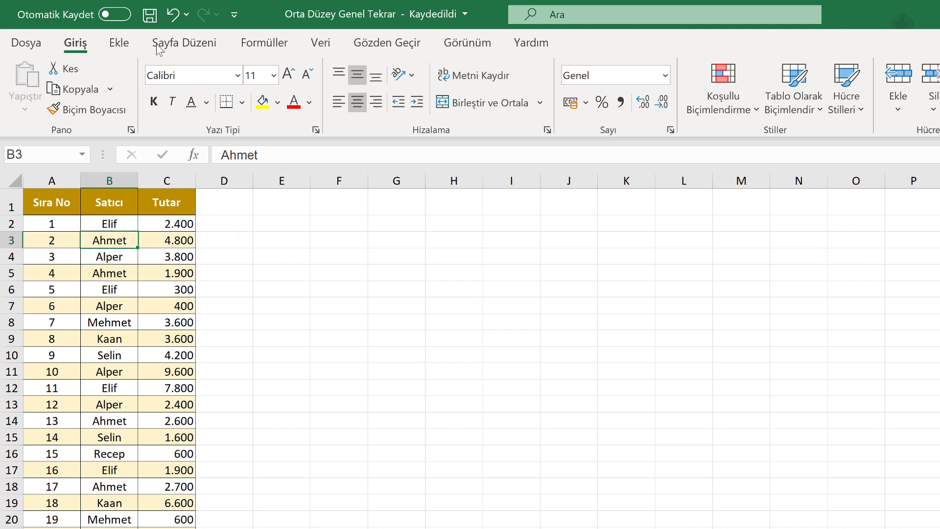
click(118, 43)
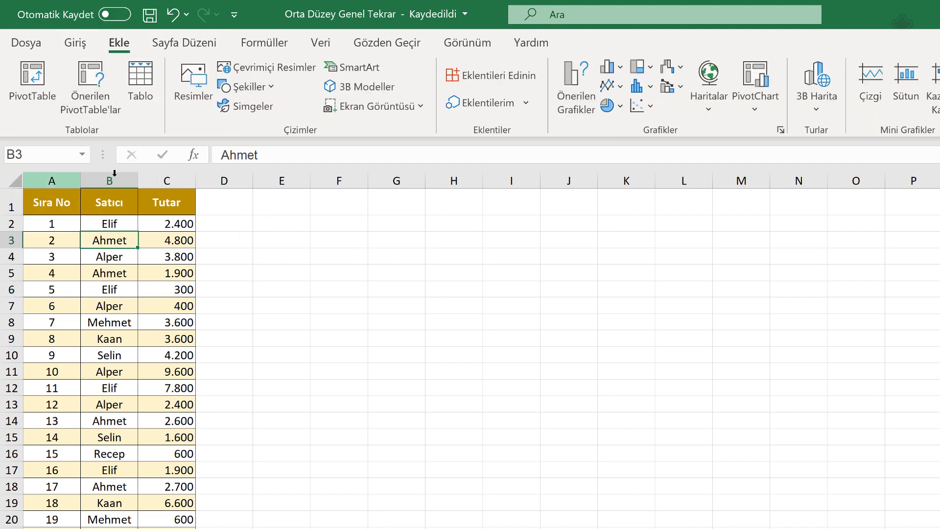
click(39, 98)
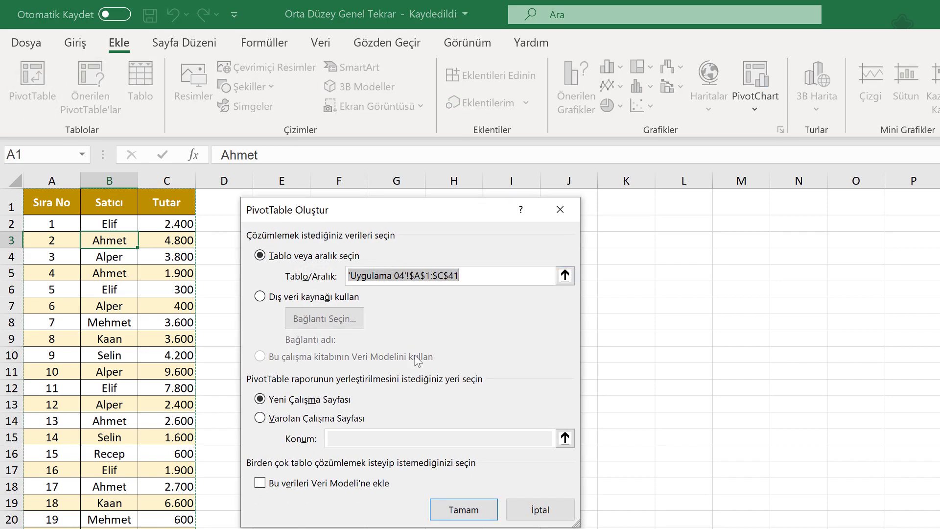
Place the pivot table on a new sheet, rename it Pivot, and colour its tab.
click(465, 510)
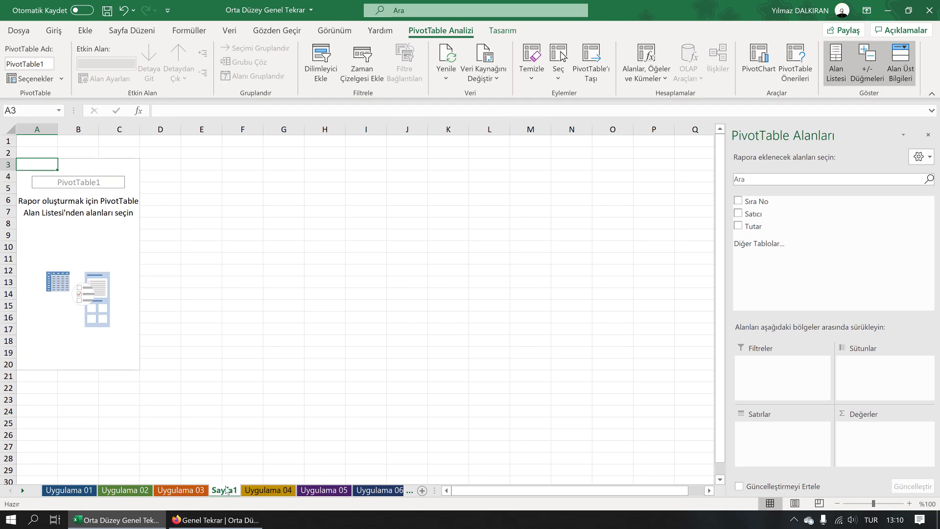
double_click(226, 489)
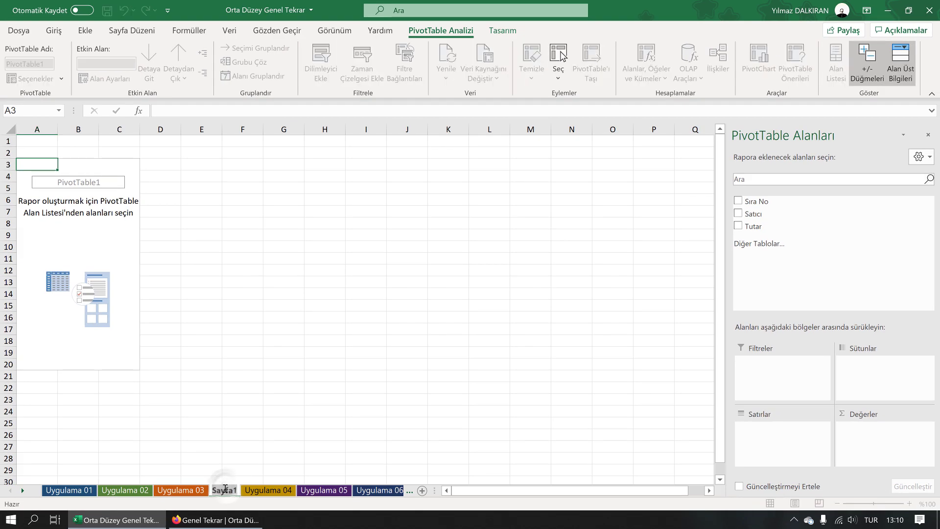
text(Pivot)
key(Return)
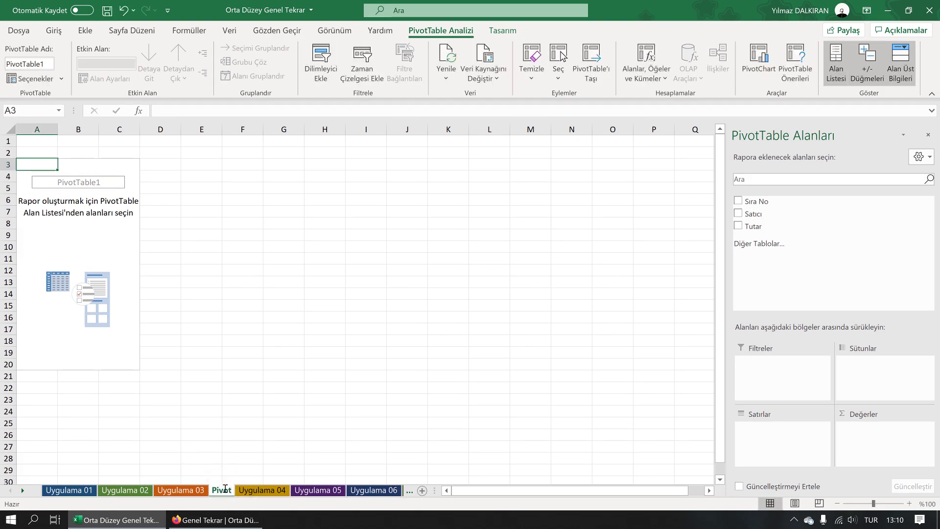
right_click(223, 490)
mouse_move(273, 421)
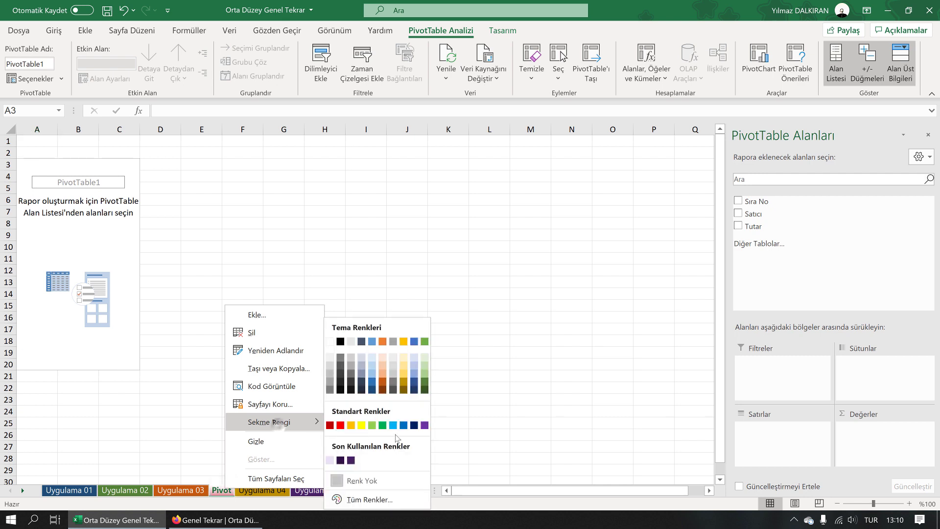
click(403, 379)
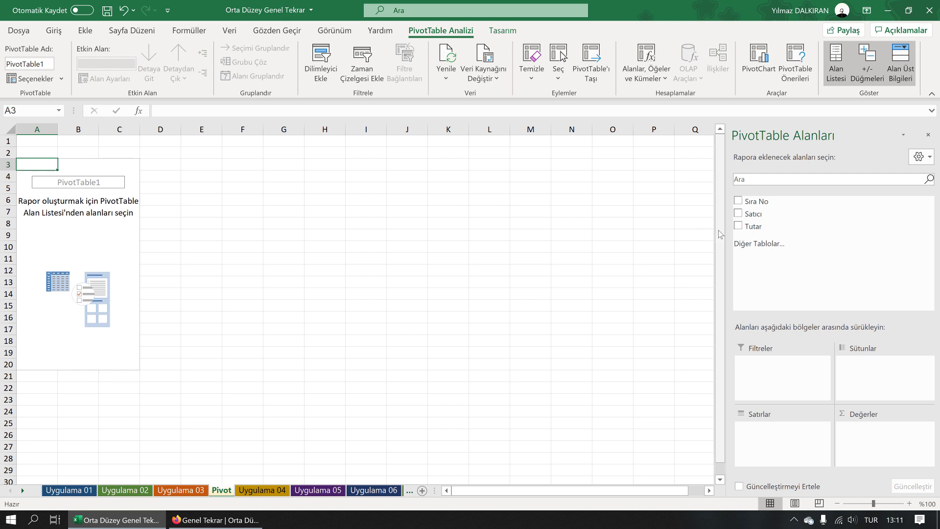
Add Satıcı as rows and Tutar as summed values, giving a 161400 grand total.
click(738, 214)
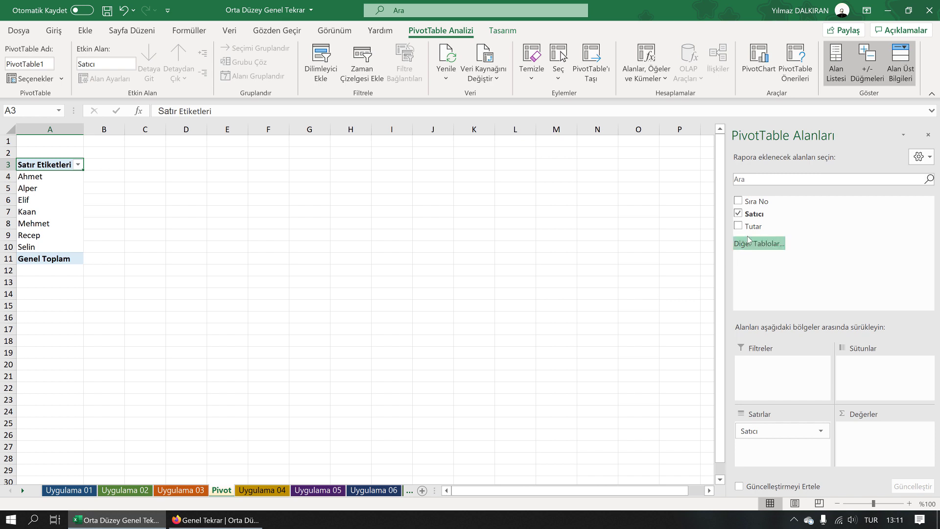
click(739, 227)
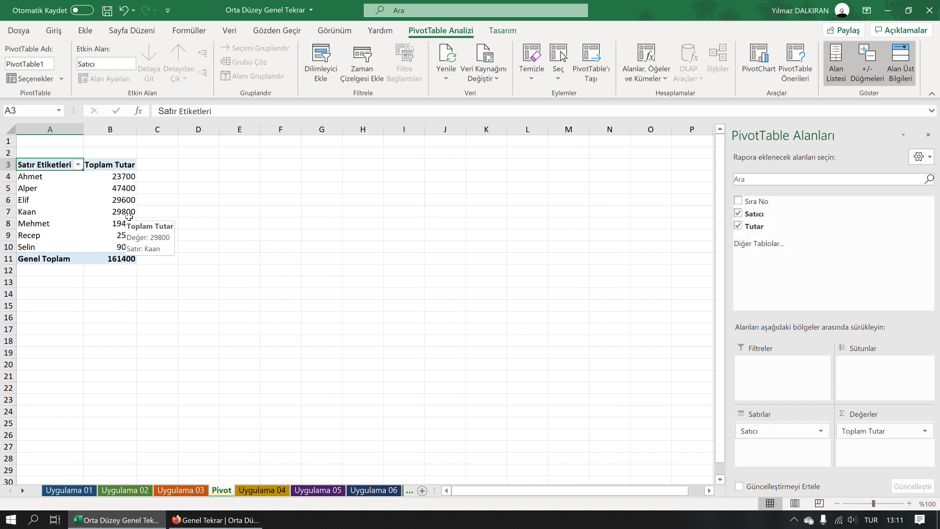
click(114, 177)
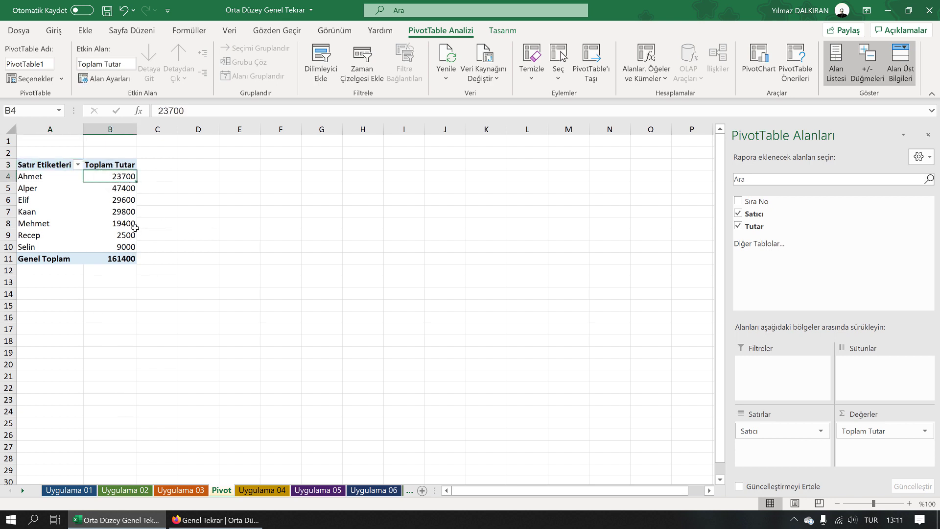
click(55, 30)
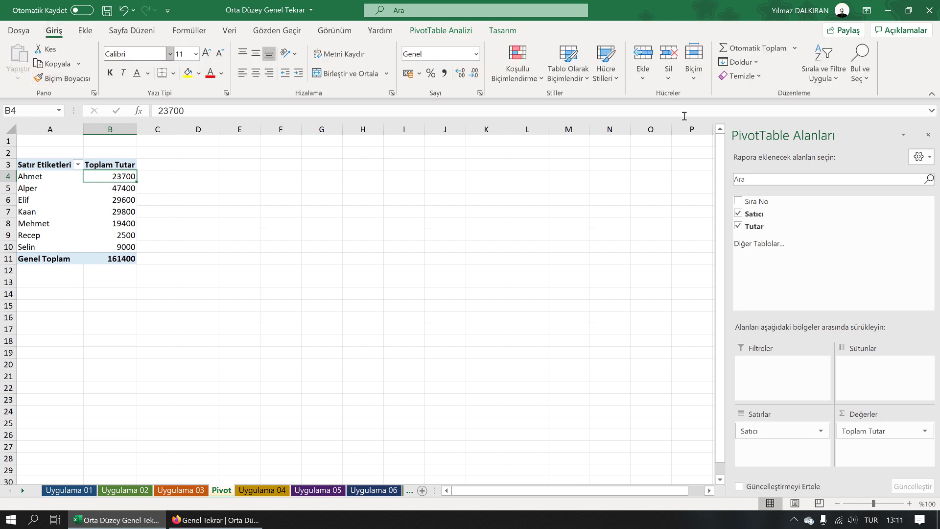
Sort the pivot sellers largest to smallest (Alper's 47400 first), then bring up Uygulama 05 in Firefox.
click(824, 68)
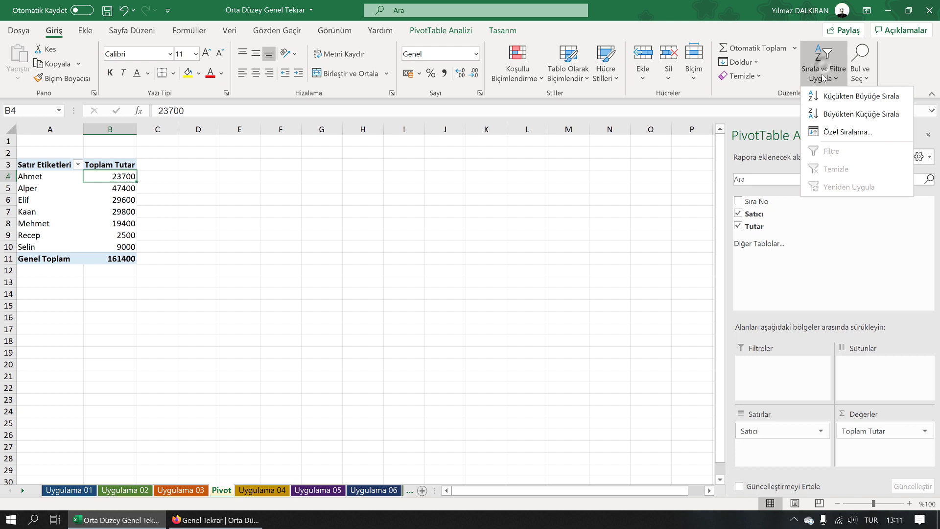
click(823, 121)
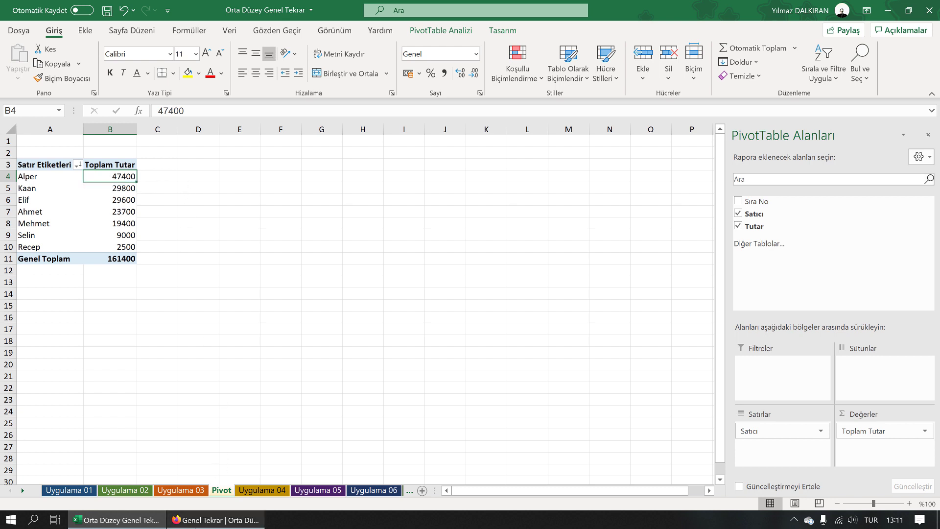
click(216, 520)
scroll(332, 319, down, 5)
scroll(335, 321, down, 3)
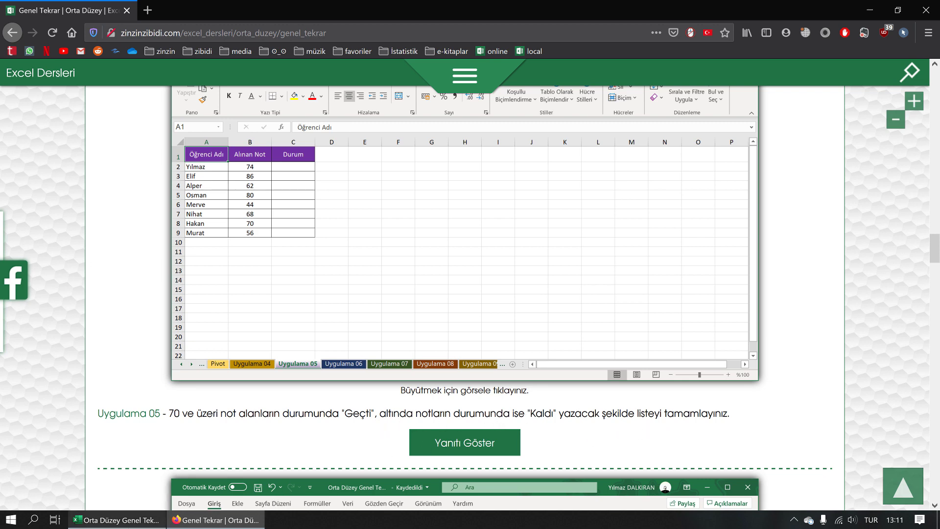
On the Uygulama 05 sheet, enter =EĞER(B2>=70;"Geçti";"Kaldı") in C2.
click(116, 520)
click(298, 490)
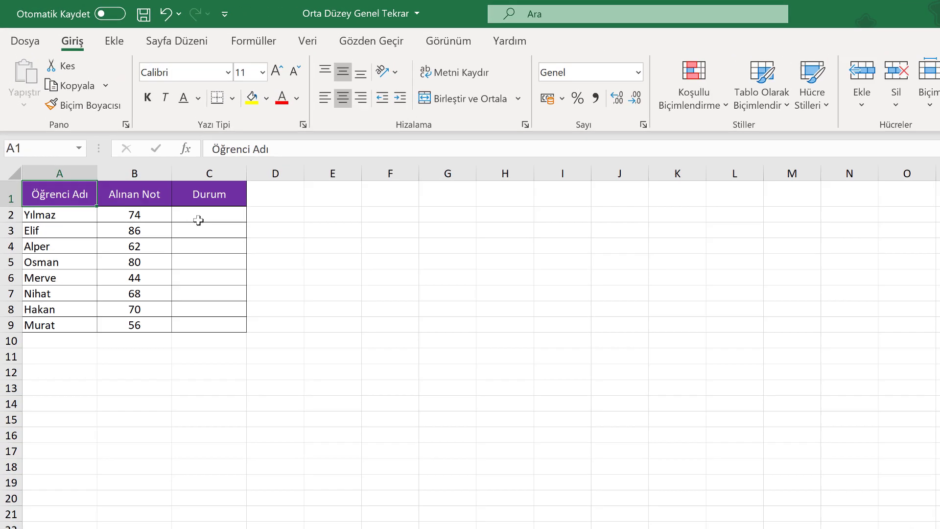
click(198, 220)
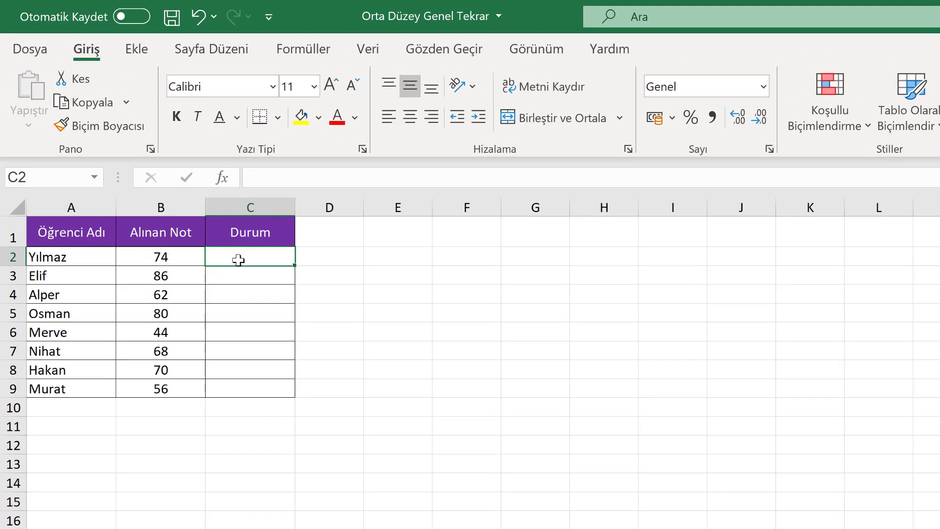
click(249, 149)
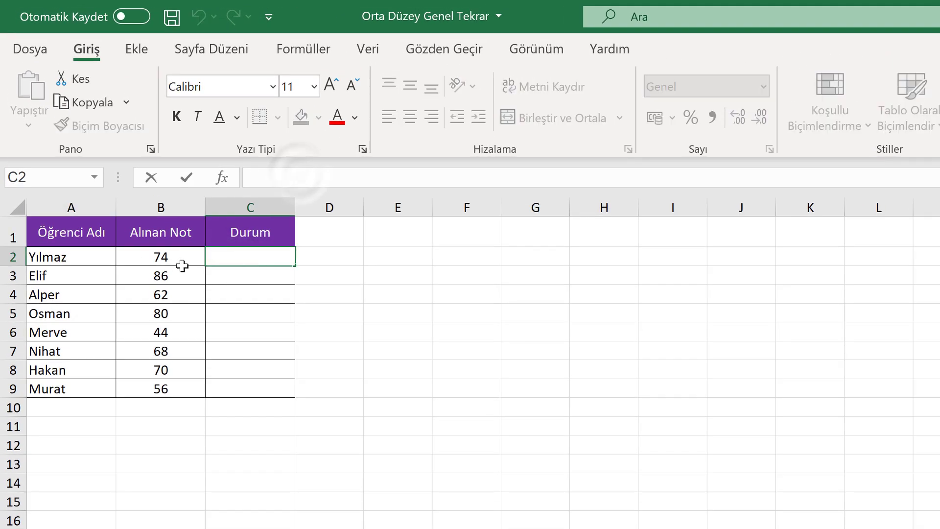
text(=)
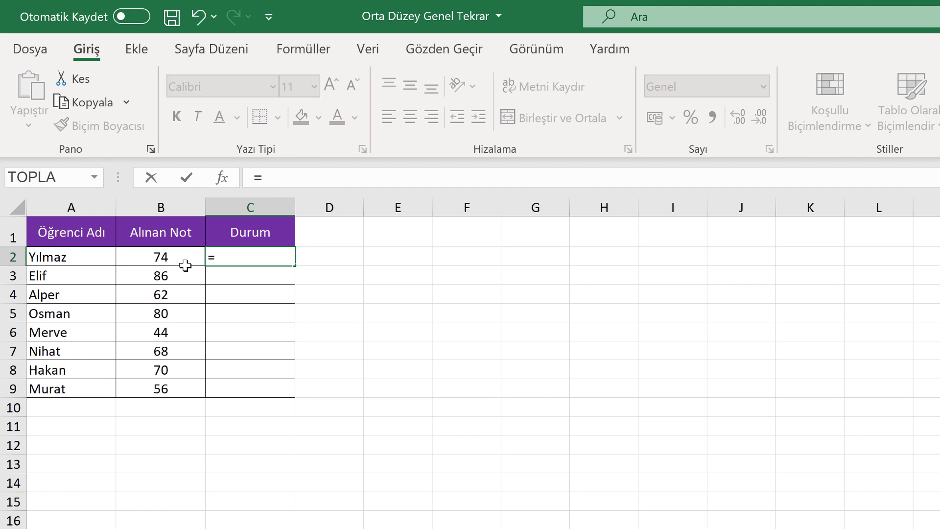
text(EĞER()
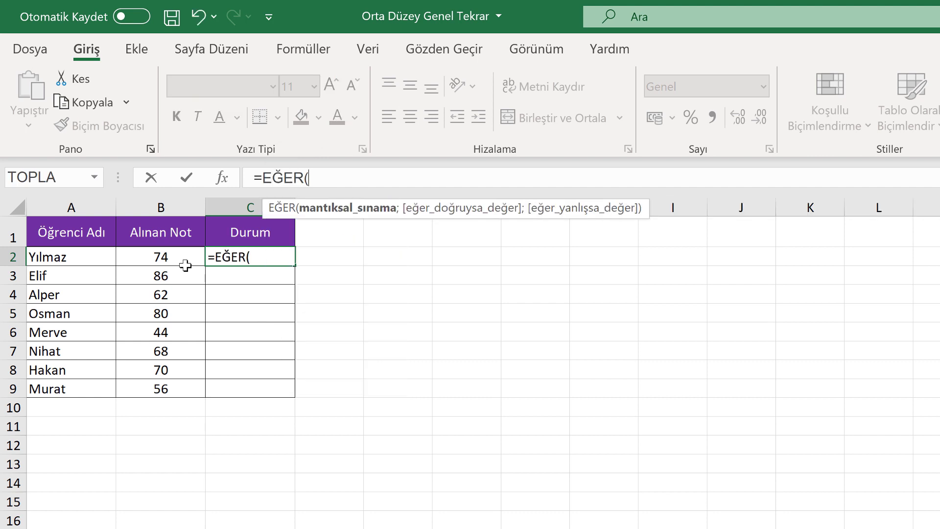
click(186, 251)
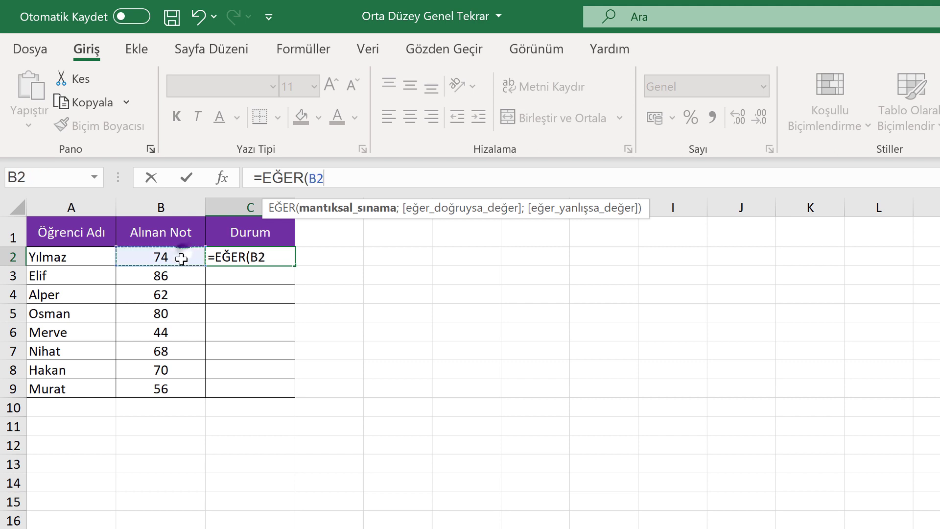
text(;)
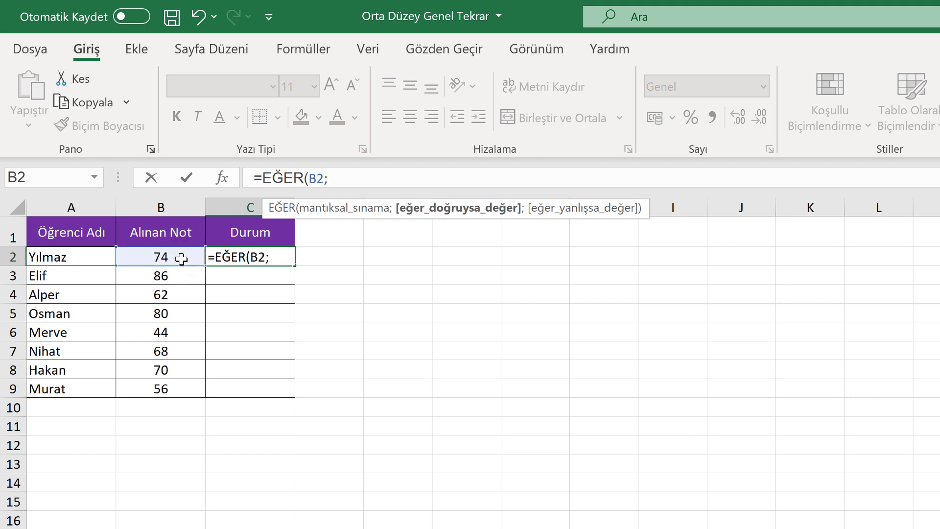
text(geç)
key(BackSpace)
key(BackSpace)
key(BackSpace)
key(BackSpace)
key(BackSpace)
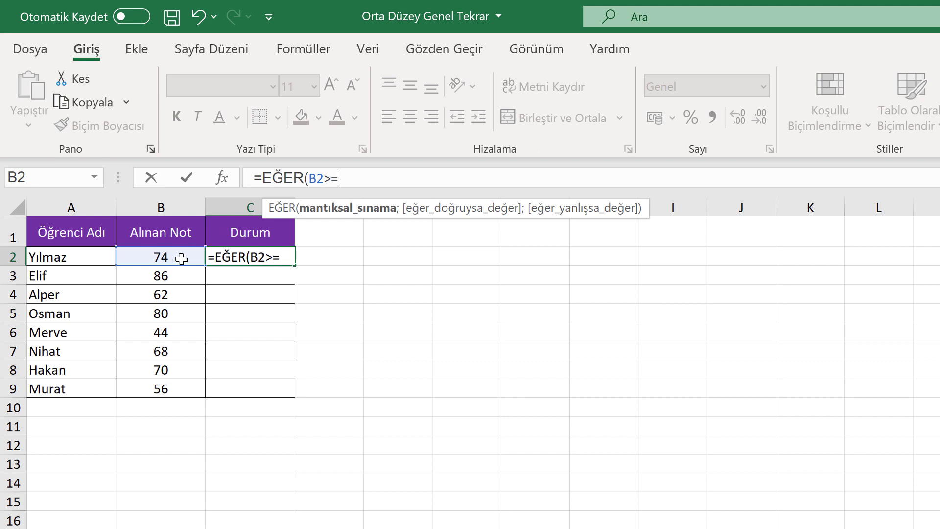
text(70;"Ge)
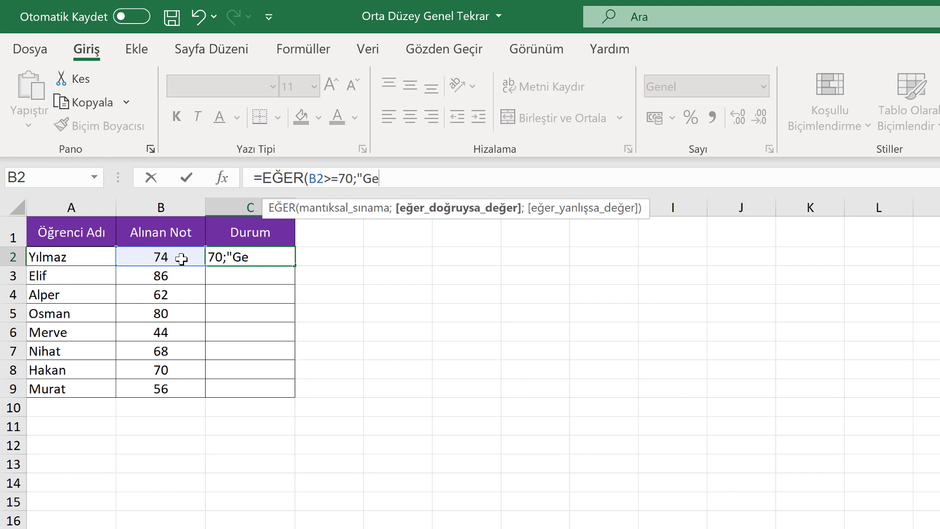
text(çti";)
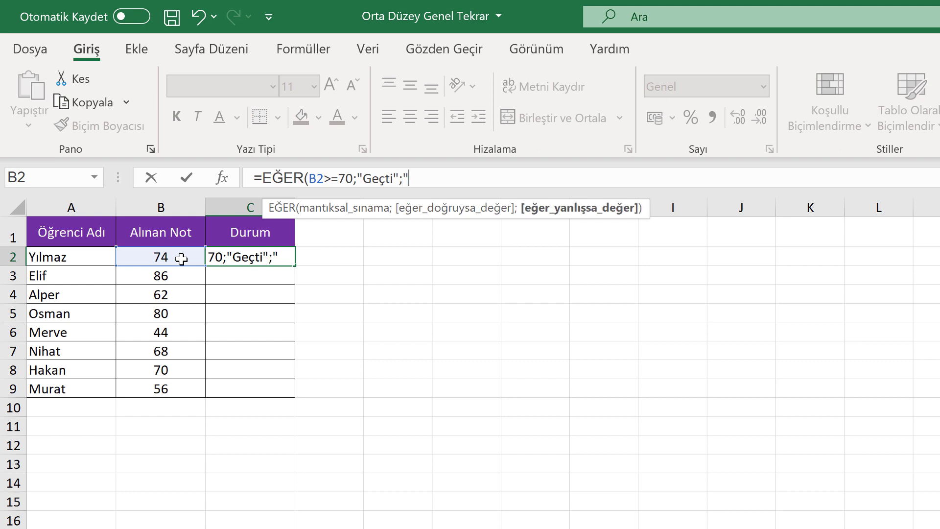
text(Kad)
key(BackSpace)
text(l)
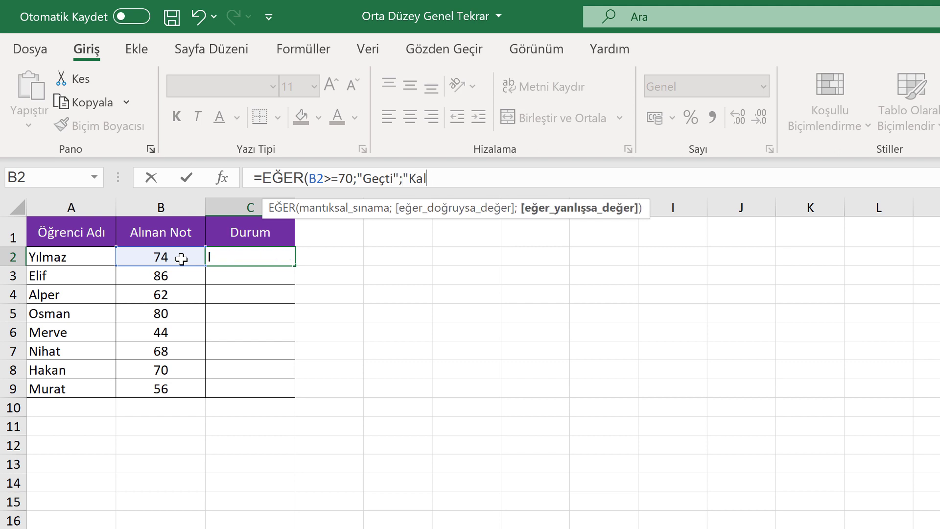
text(dı"))
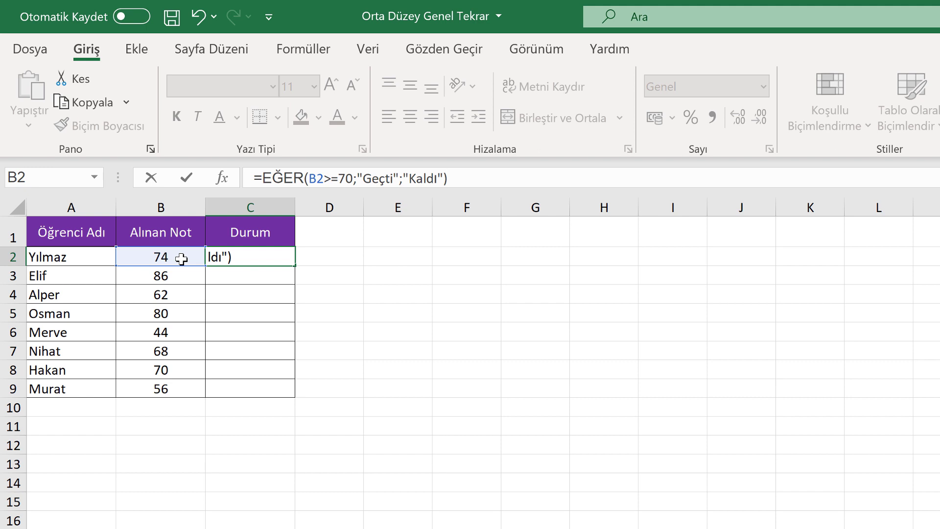
key(Return)
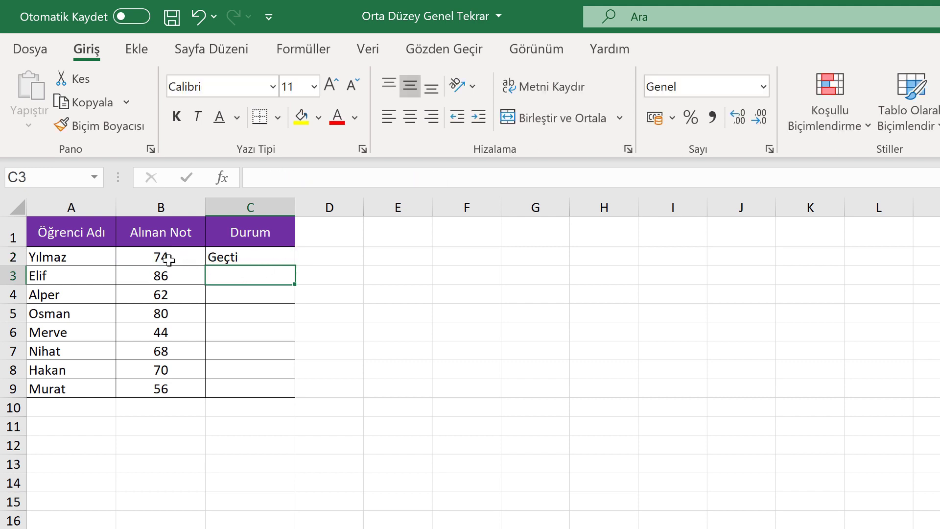
Fill the Geçti/Kaldı formula down the Durum column to C9.
click(281, 257)
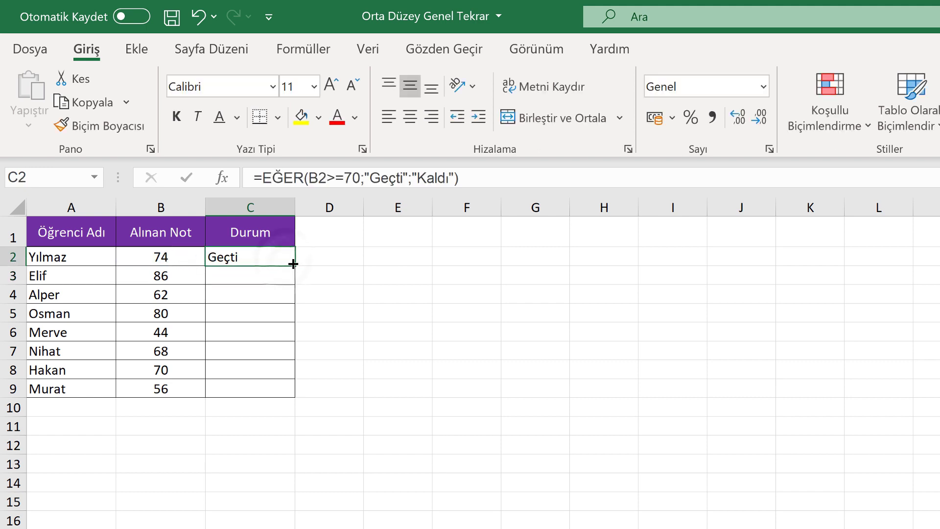
drag(293, 284, 291, 389)
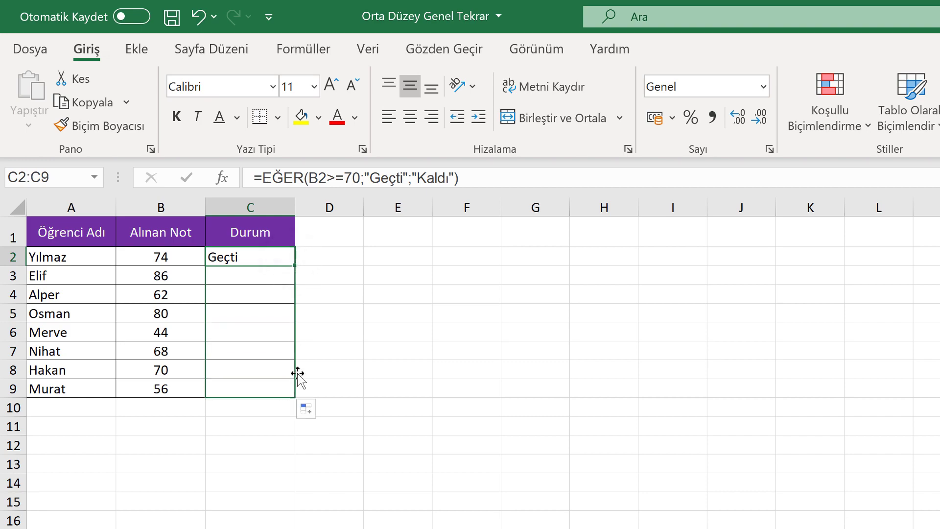
click(330, 234)
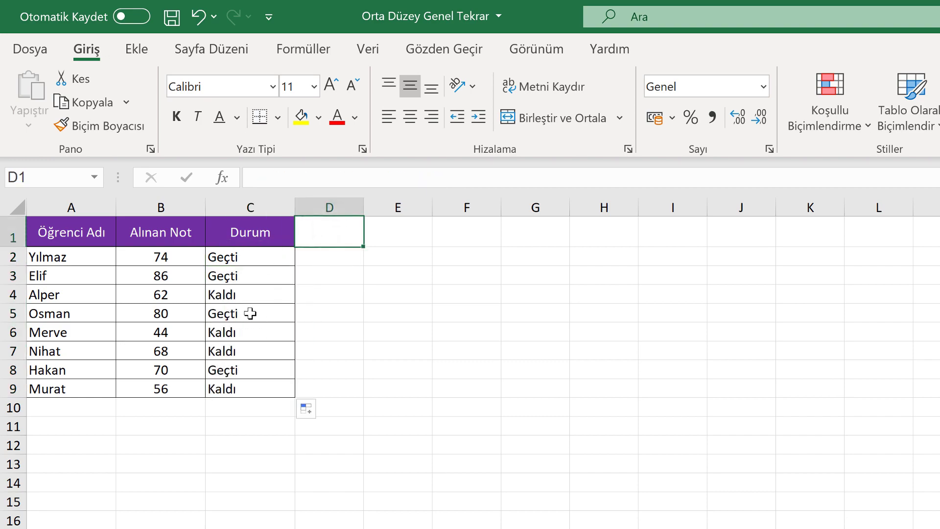
Read the Uygulama 06 DÜŞEYARA name-lookup task in Firefox, then return to Excel.
click(90, 231)
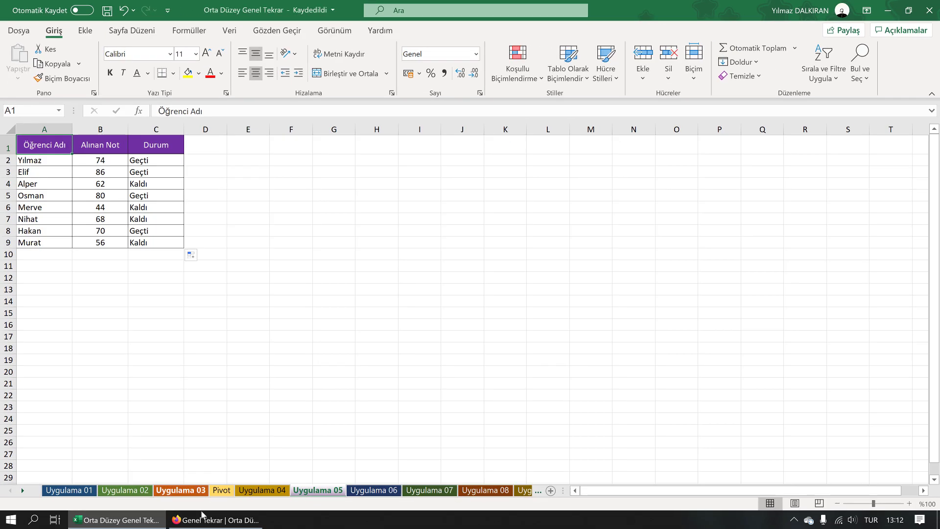
click(200, 520)
scroll(251, 333, down, 5)
scroll(253, 328, down, 3)
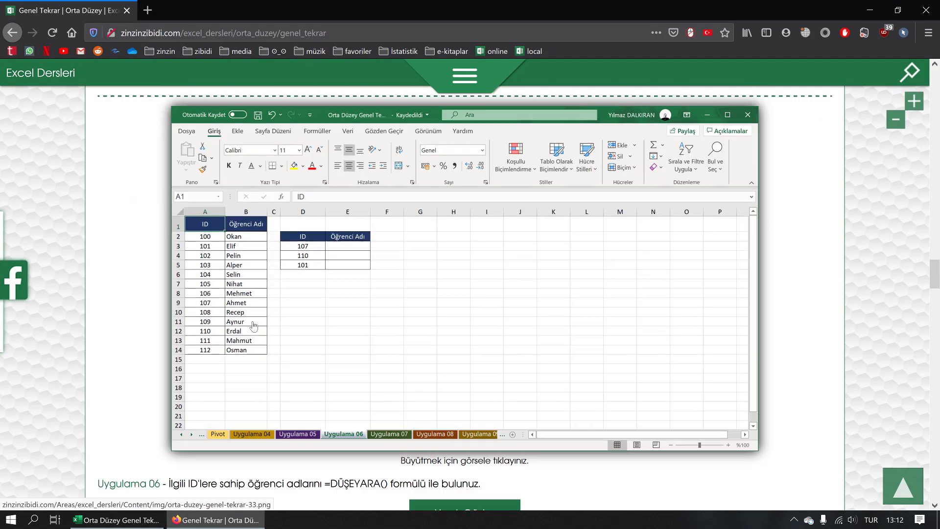
scroll(253, 326, down, 1)
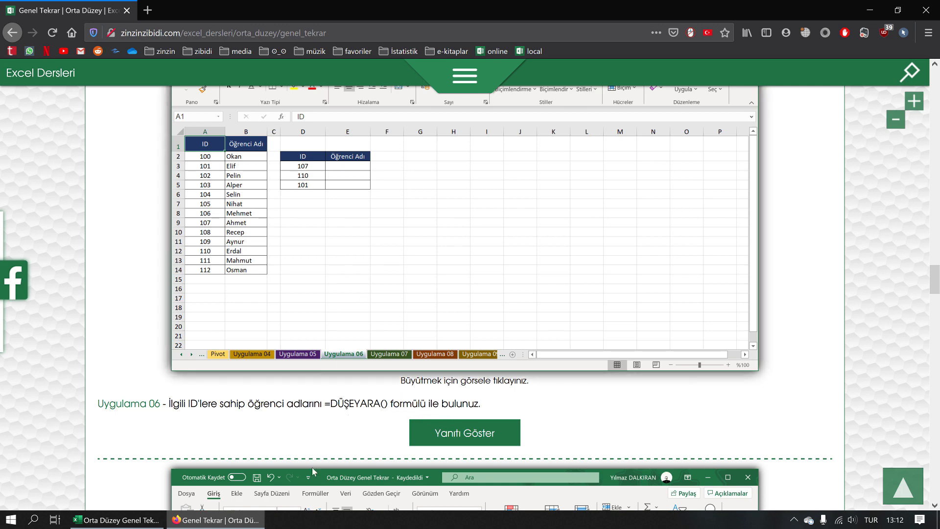
click(118, 520)
On Uygulama 06, enter =DÜŞEYARA(D3;$A$2:$B$14;2;0) in E3 with an absolute table range.
click(363, 490)
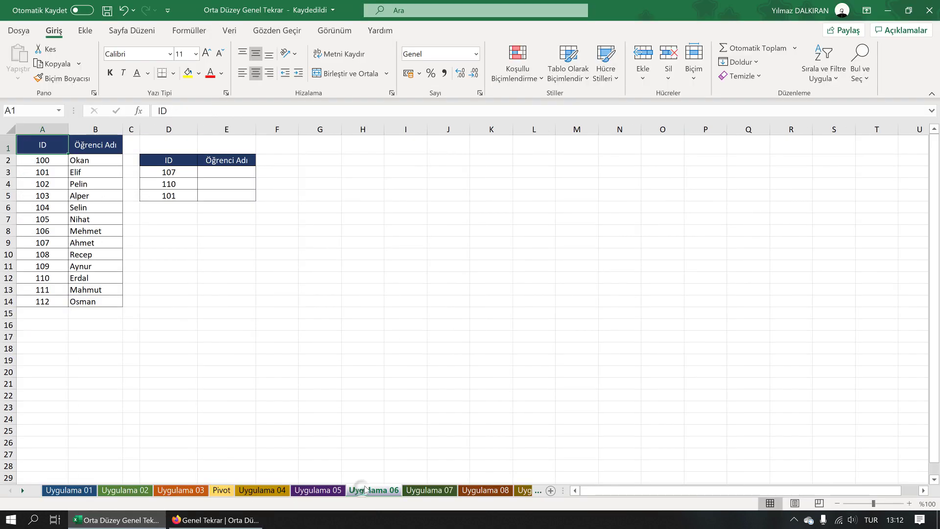
click(212, 173)
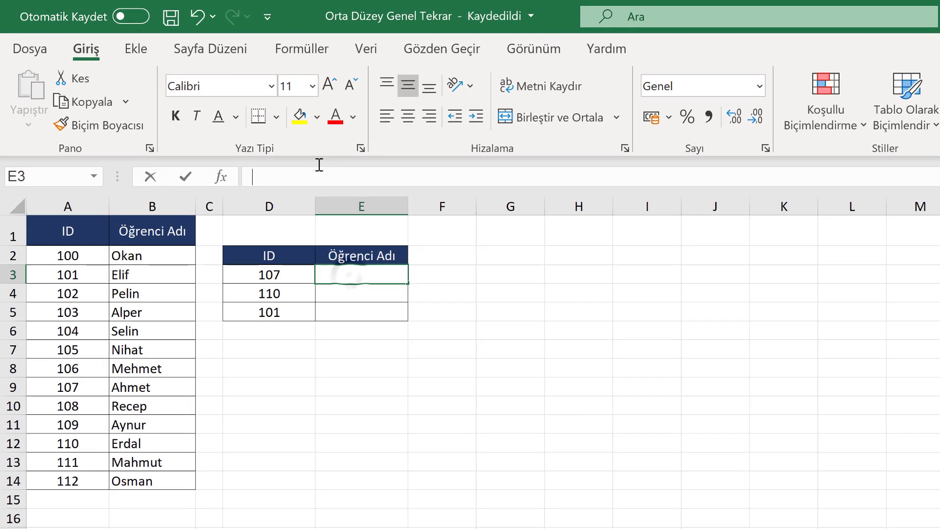
text(=DÜŞ)
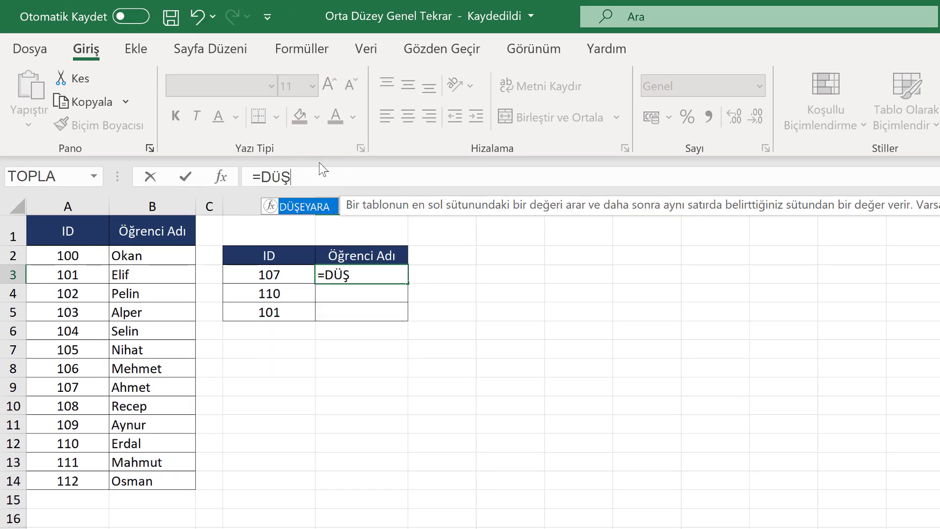
text(E)
key(Tab)
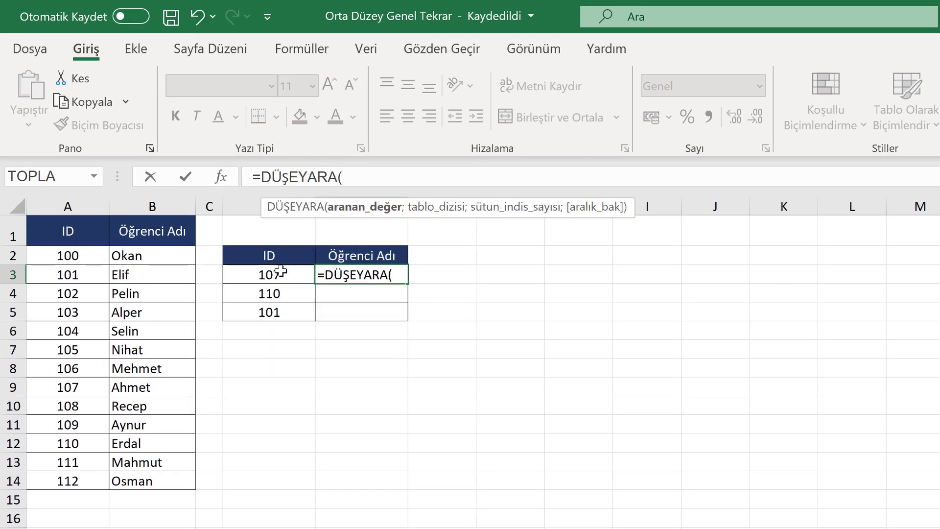
click(278, 280)
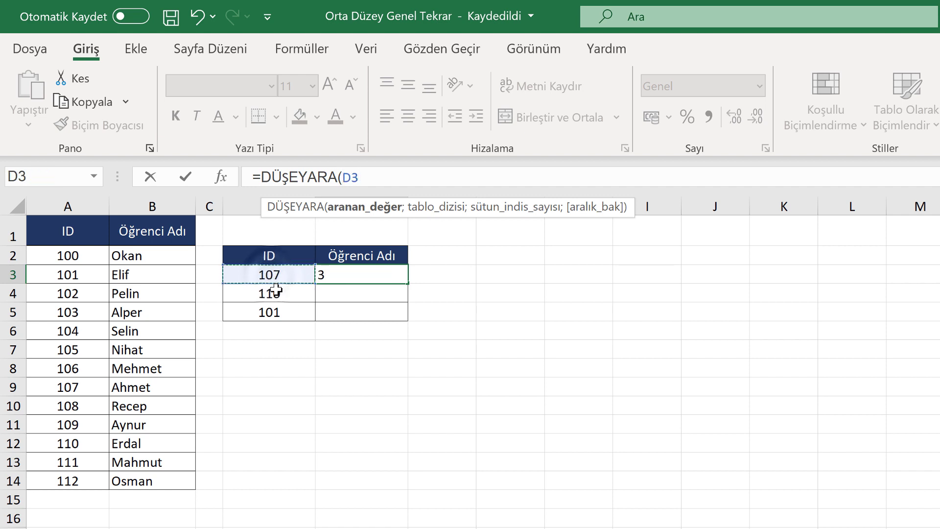
text(;)
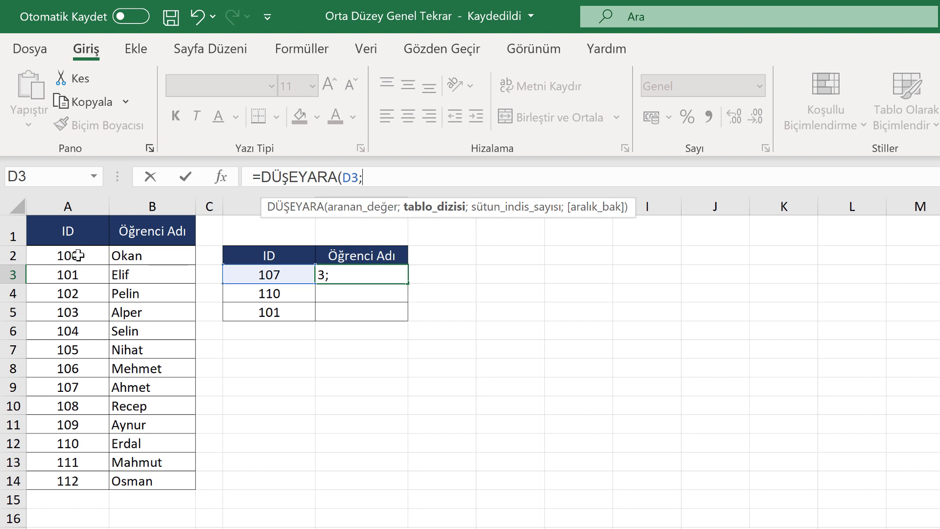
drag(78, 256, 168, 482)
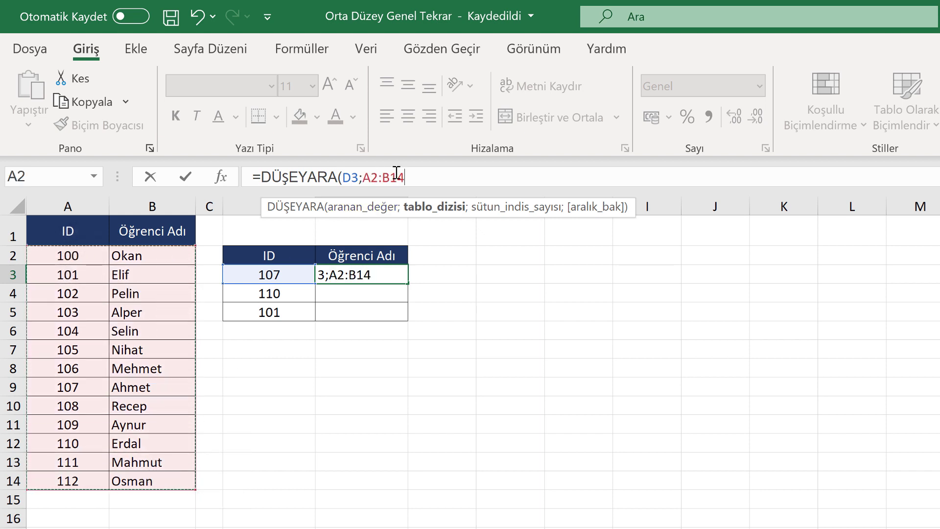
key(F4)
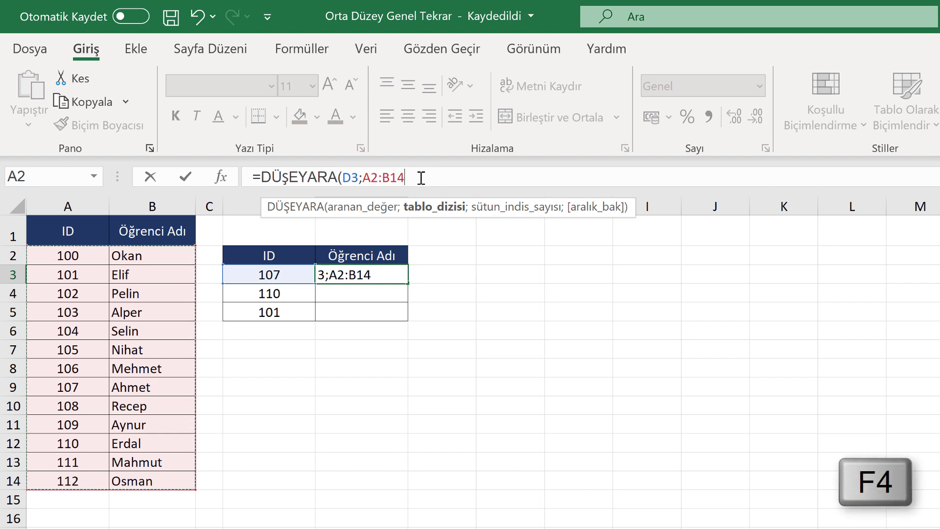
key(F4)
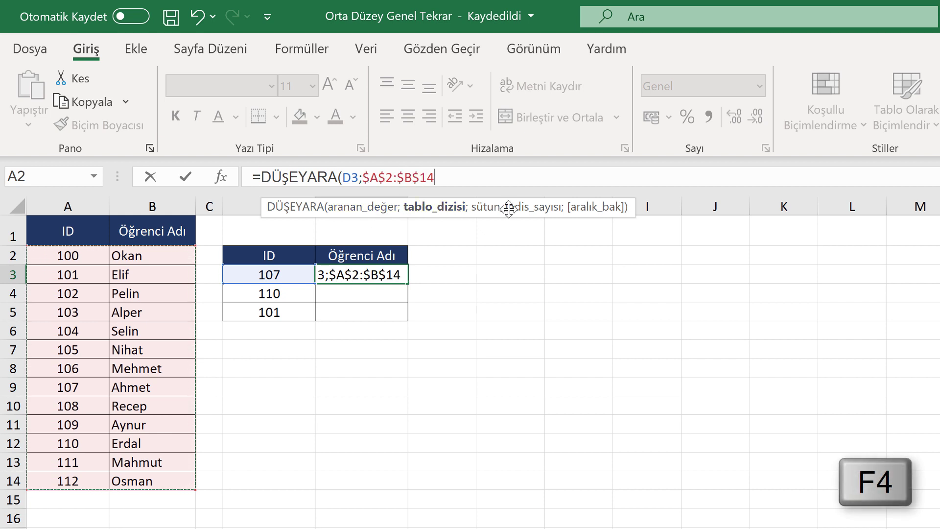
text(;)
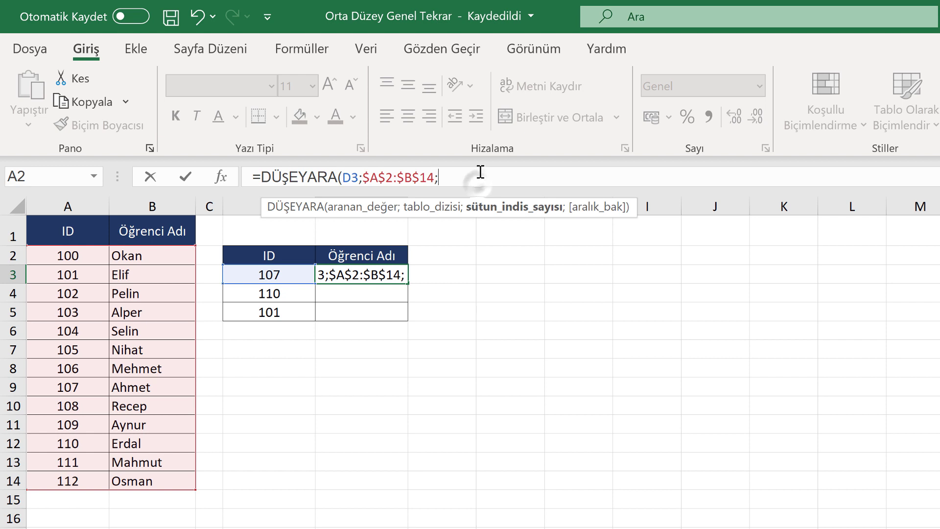
text(2;0)
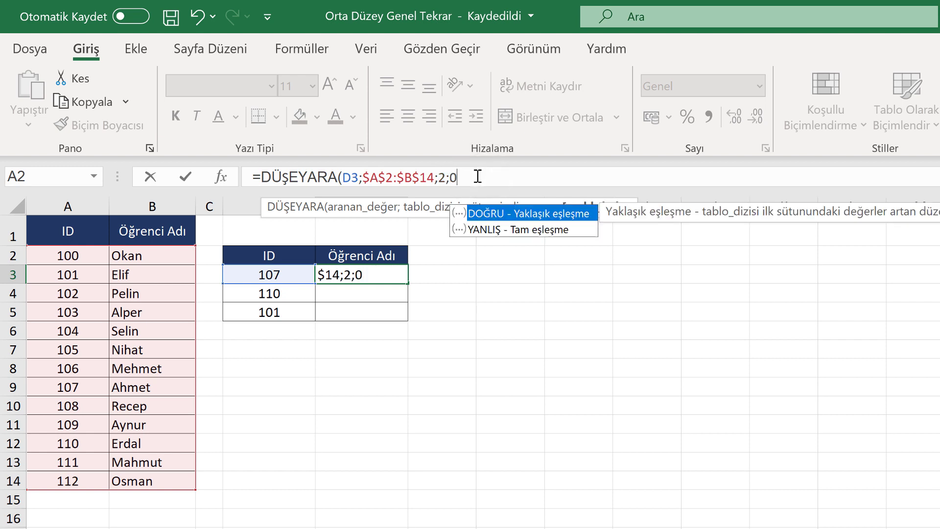
text())
key(Return)
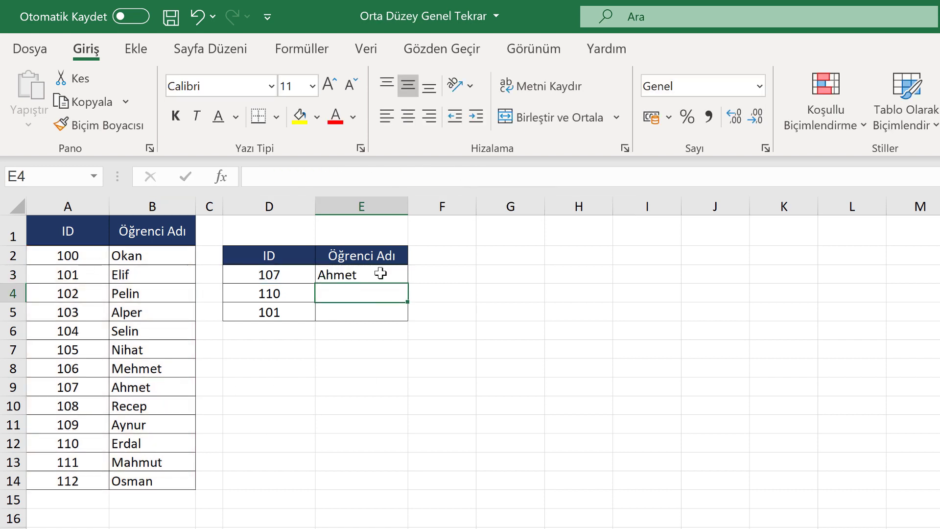
Fill the lookup down to E5, returning Ahmet, Erdal and Elif, and save the workbook.
click(355, 275)
drag(407, 283, 399, 324)
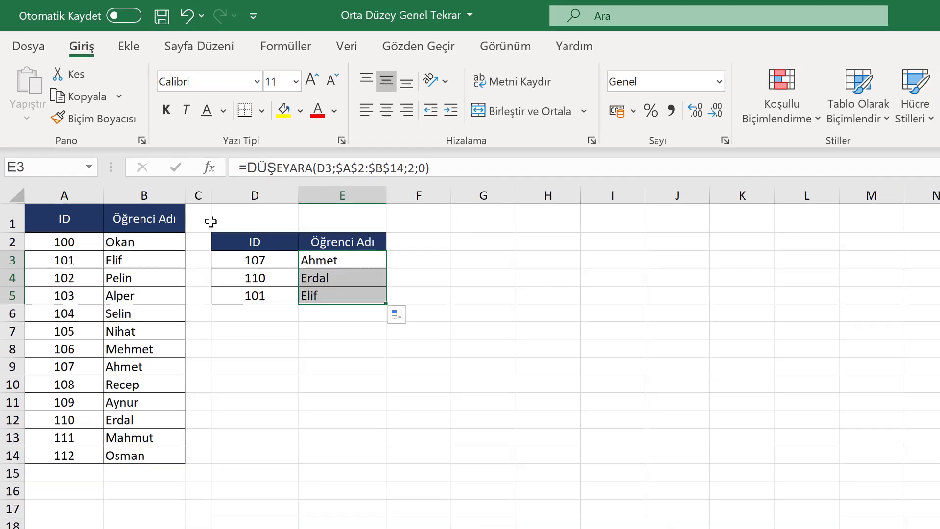
click(36, 144)
key(ctrl+s)
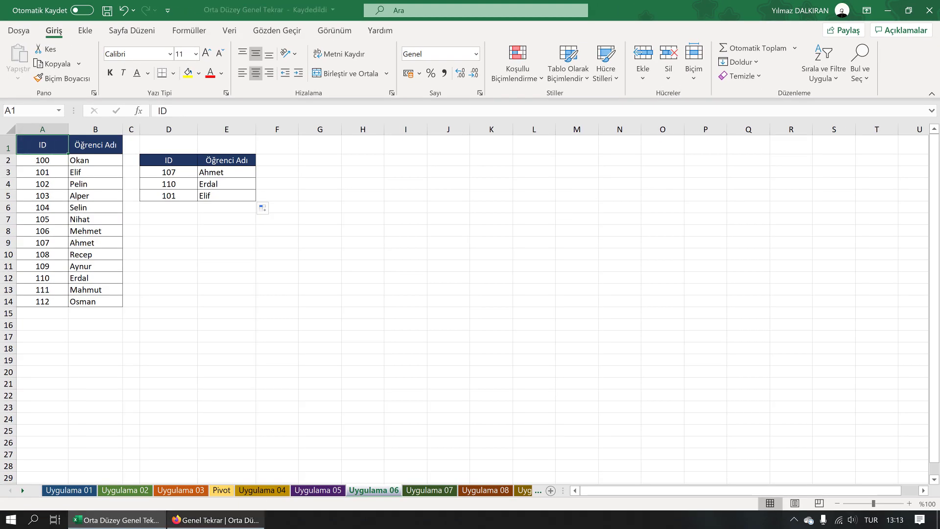
Read the Uygulama 07 product-code prefix task in Firefox, then return to Excel's Uygulama 07 sheet.
click(215, 520)
scroll(317, 333, down, 7)
scroll(317, 333, down, 5)
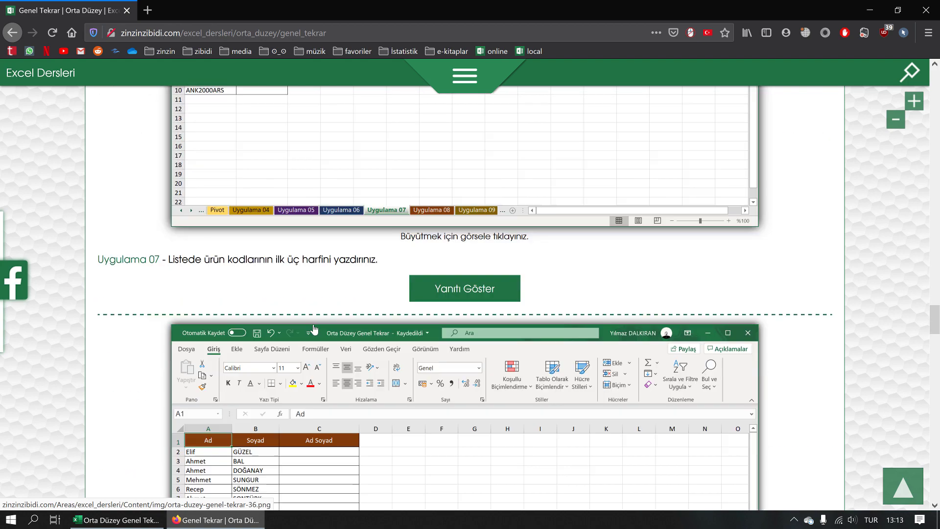
scroll(316, 326, up, 2)
scroll(316, 326, up, 1)
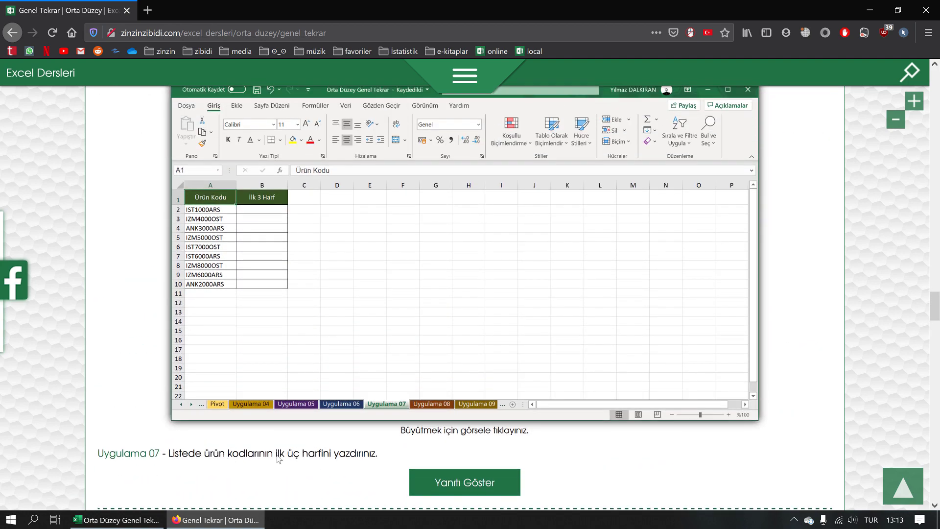
click(116, 520)
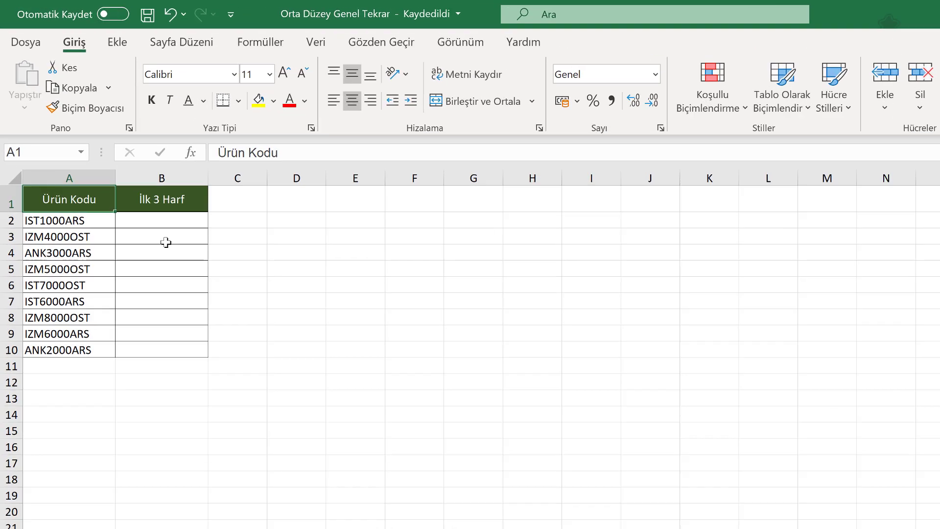
Enter =SOLDAN(A2;3) in B2 so it shows IST.
click(118, 160)
click(363, 208)
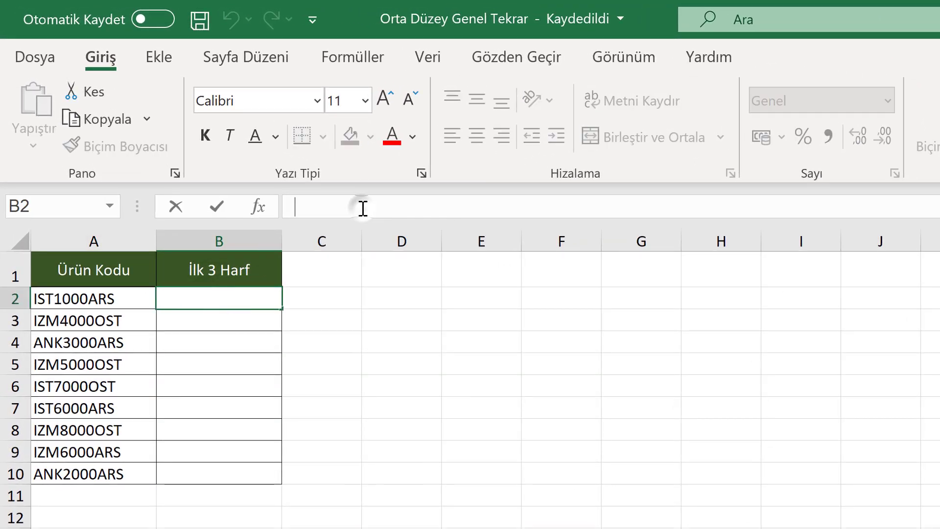
text(=)
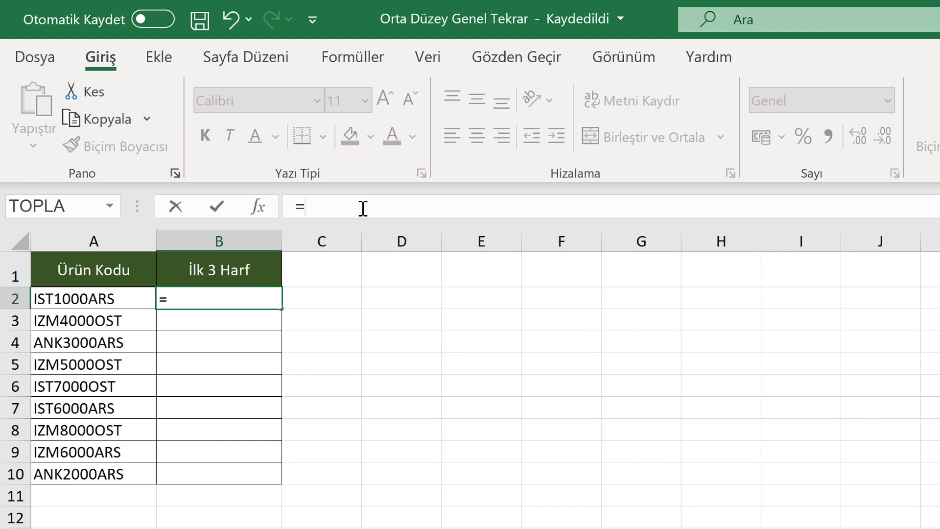
text(sol)
key(Tab)
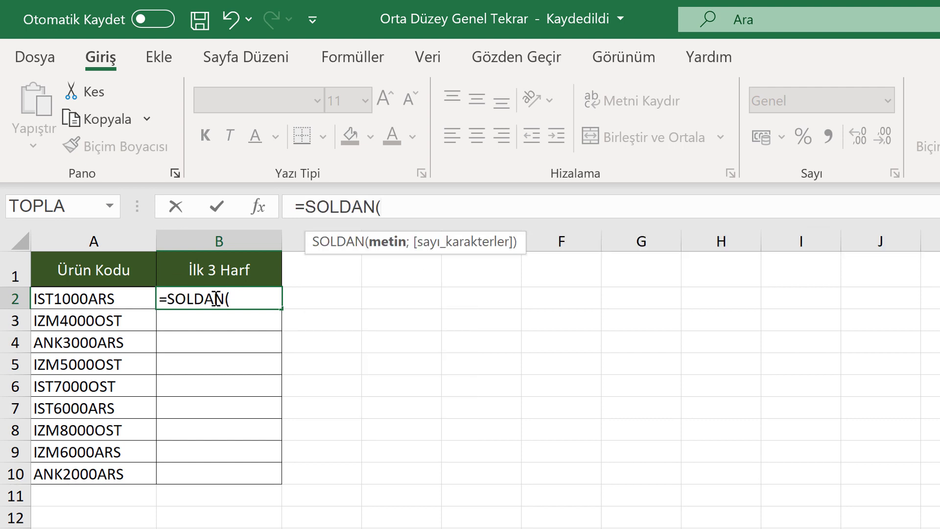
click(110, 298)
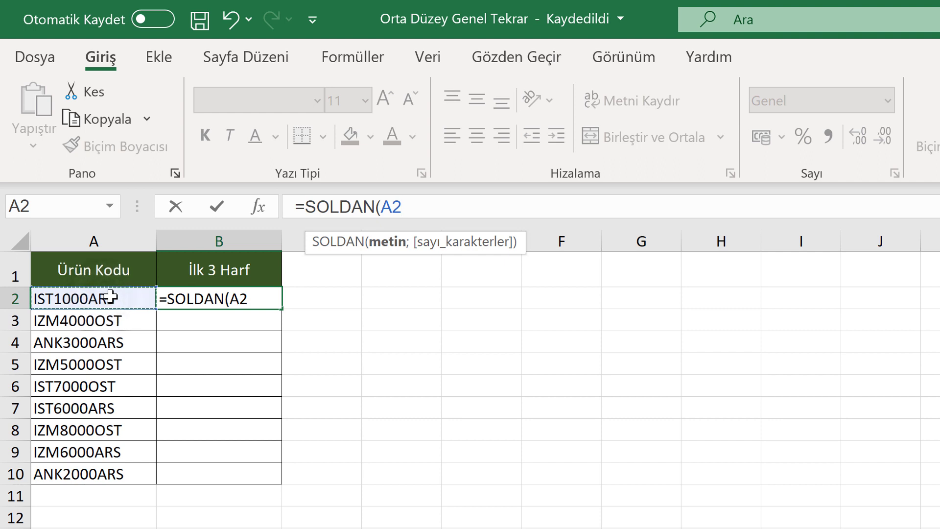
text(;3)
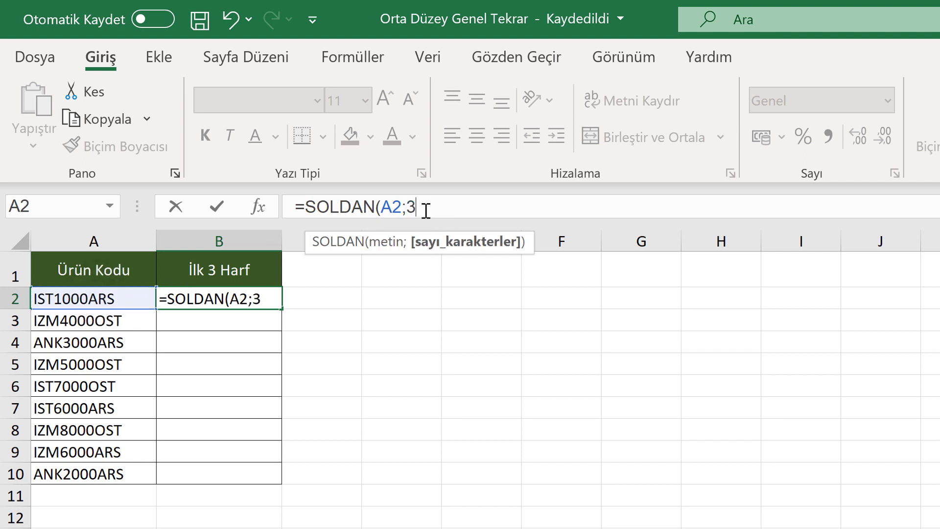
key(Return)
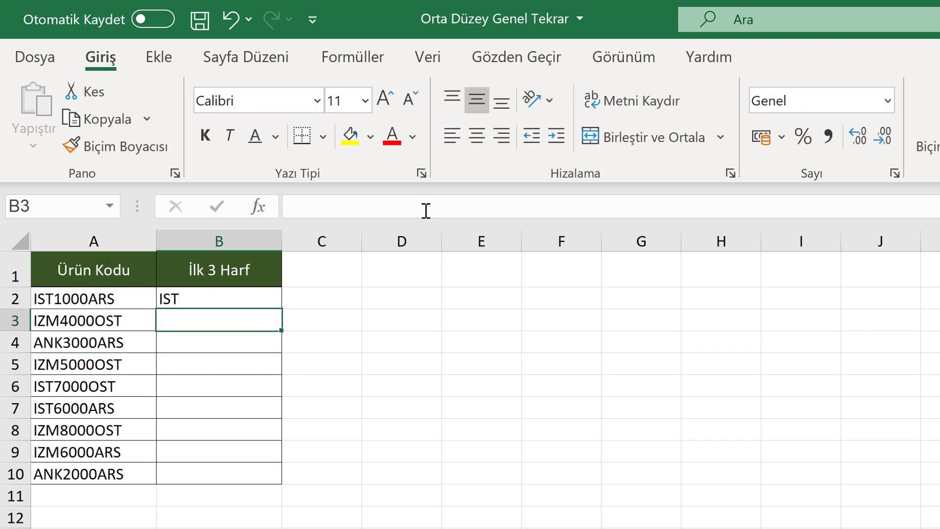
Fill the SOLDAN formula down to B10 and save the workbook.
click(232, 299)
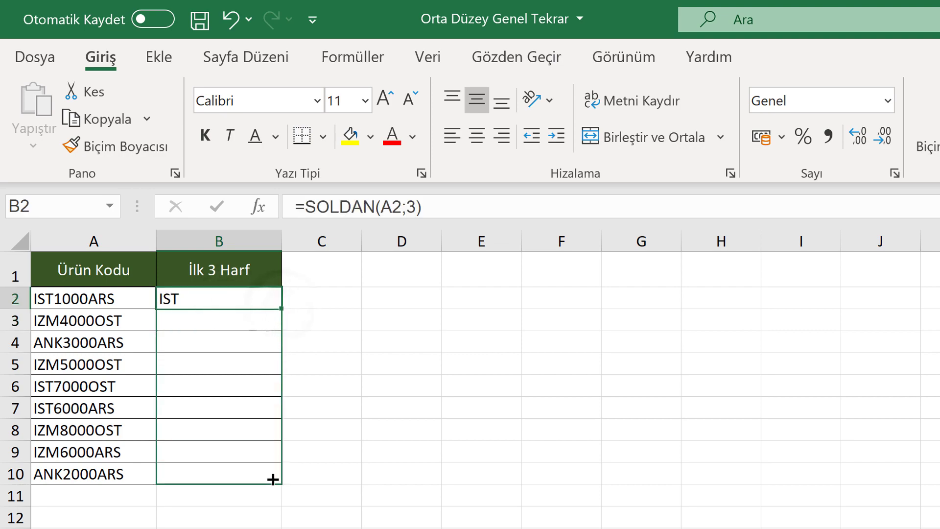
drag(280, 335, 272, 479)
click(78, 194)
key(ctrl+s)
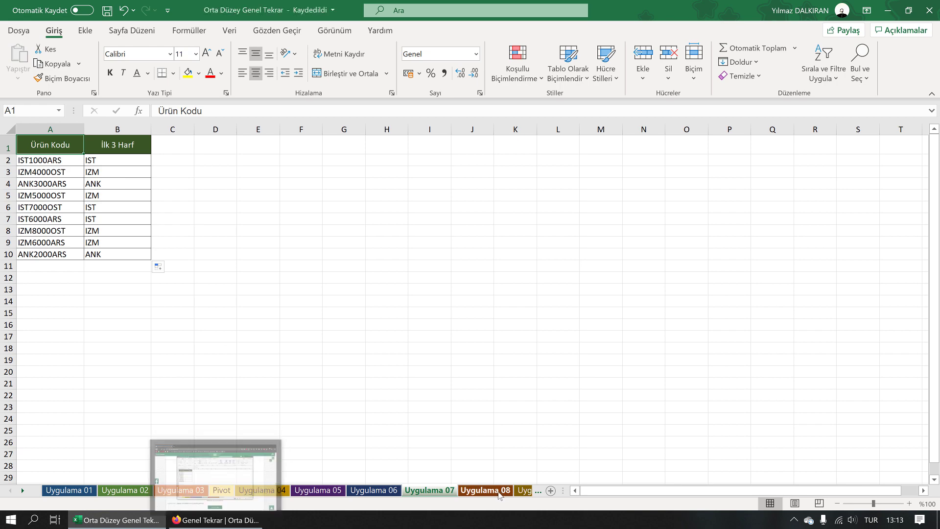
Open the Uygulama 08 sheet and read its name-combining task in Firefox.
click(484, 490)
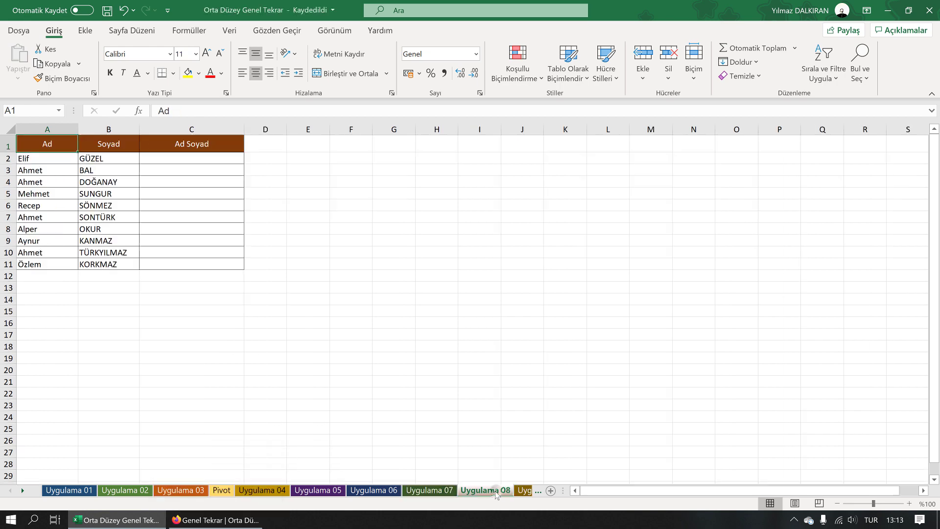
click(206, 520)
scroll(250, 349, down, 5)
scroll(249, 347, down, 1)
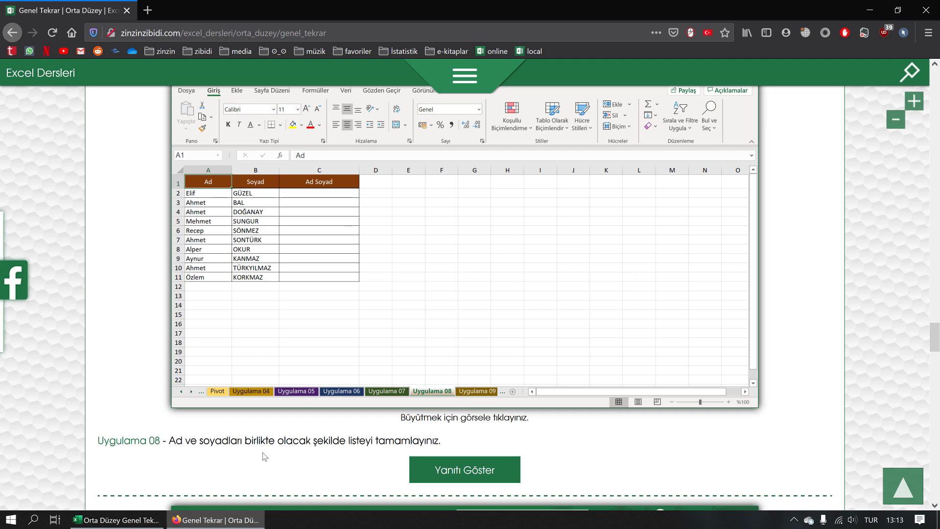
Enter =BİRLEŞTİR(A2;" ";B2) in C2 to join first name and surname.
click(162, 517)
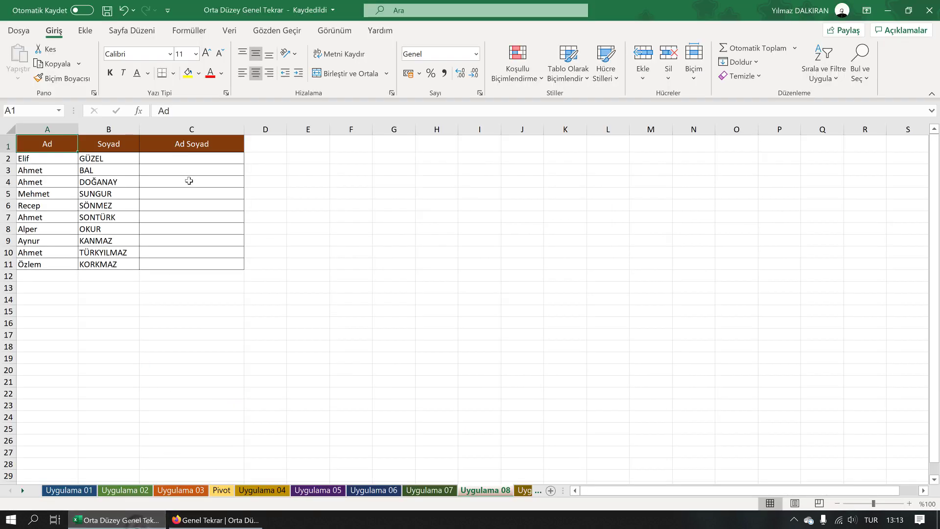
click(176, 159)
text(=)
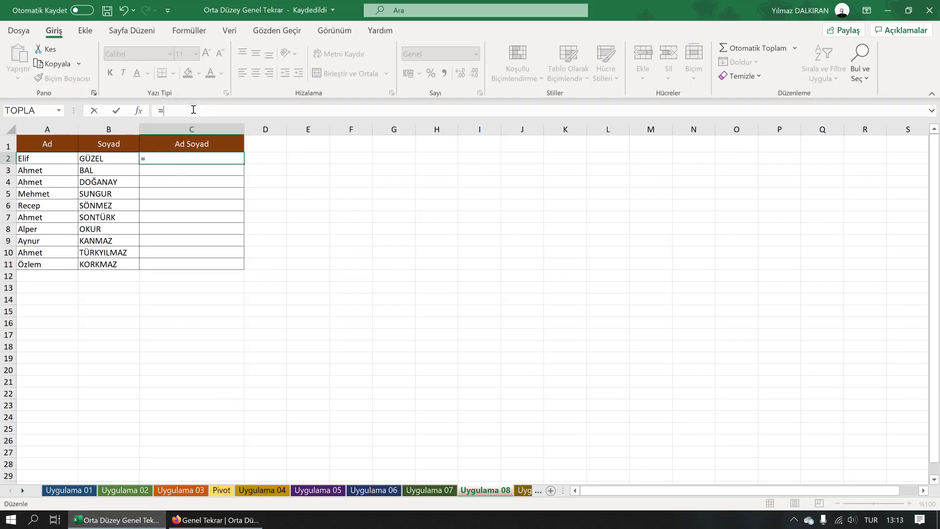
text(BİR)
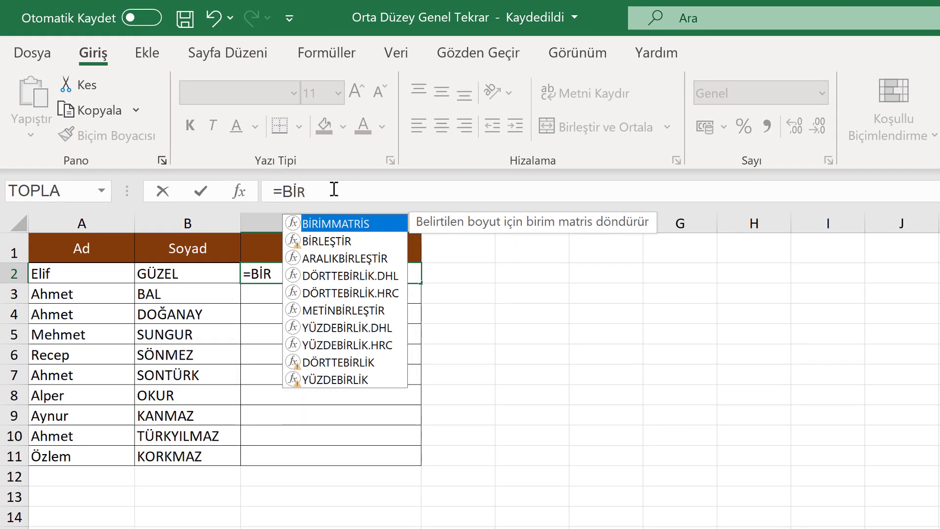
key(Down)
key(Tab)
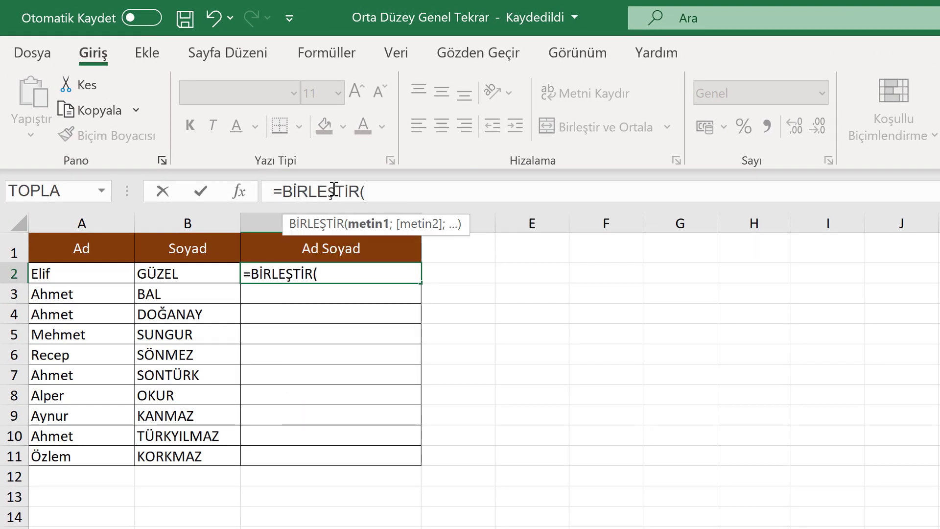
click(92, 277)
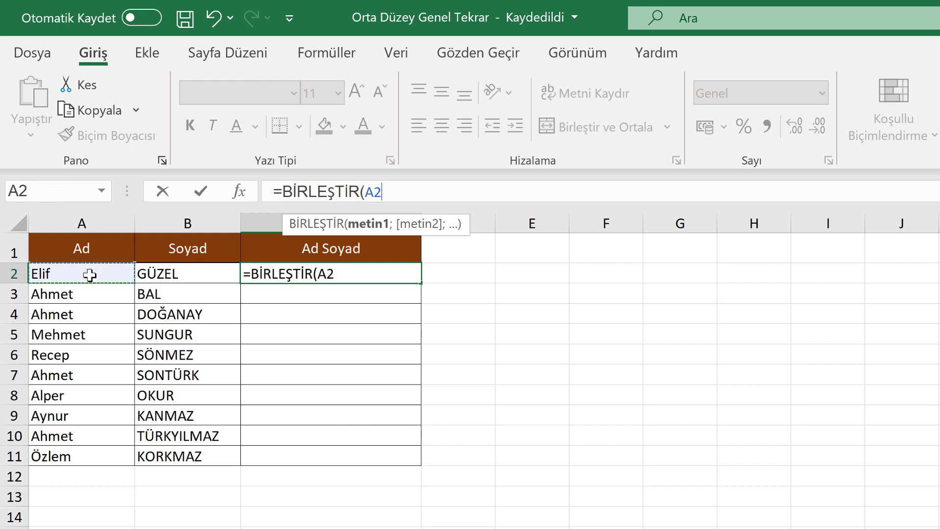
text(;" ")
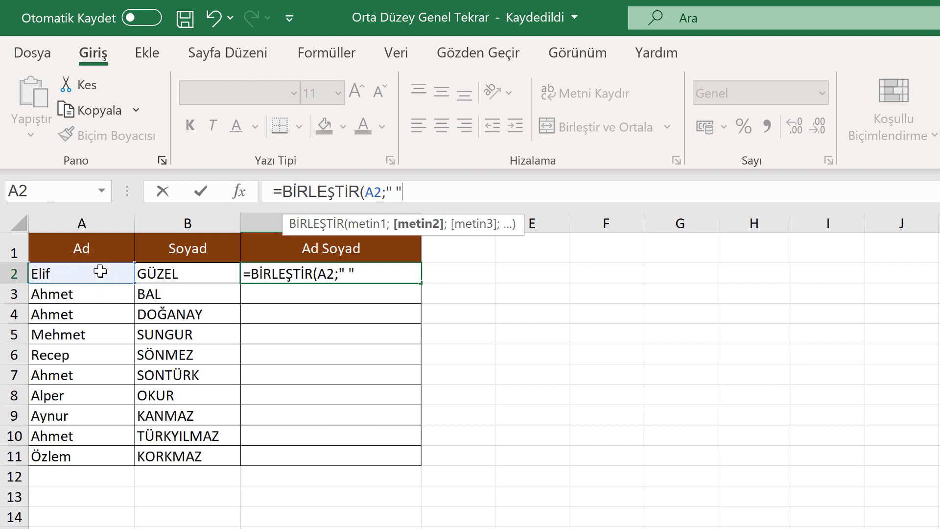
text(;)
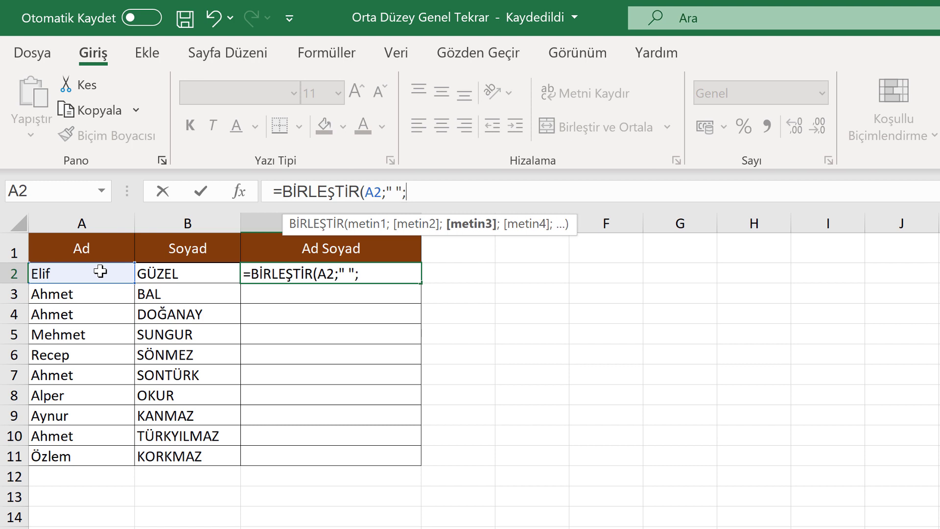
click(178, 277)
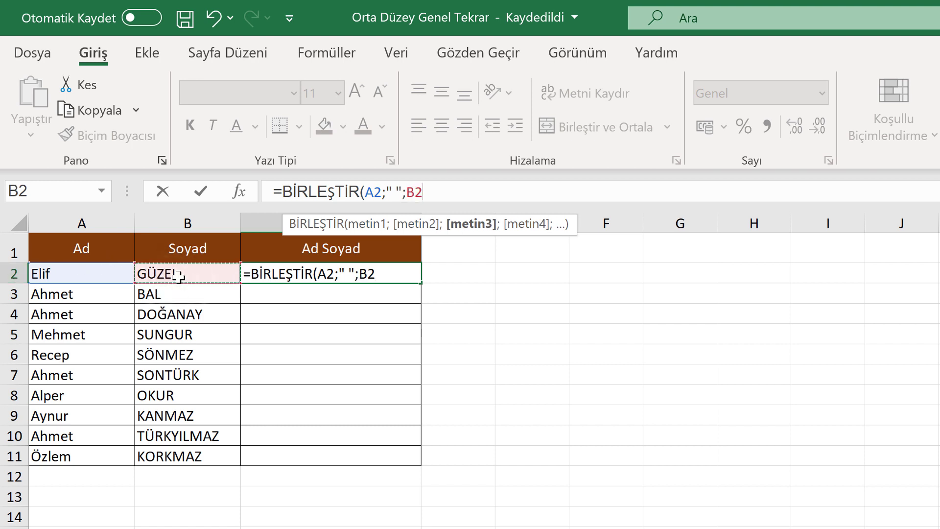
key(Tab)
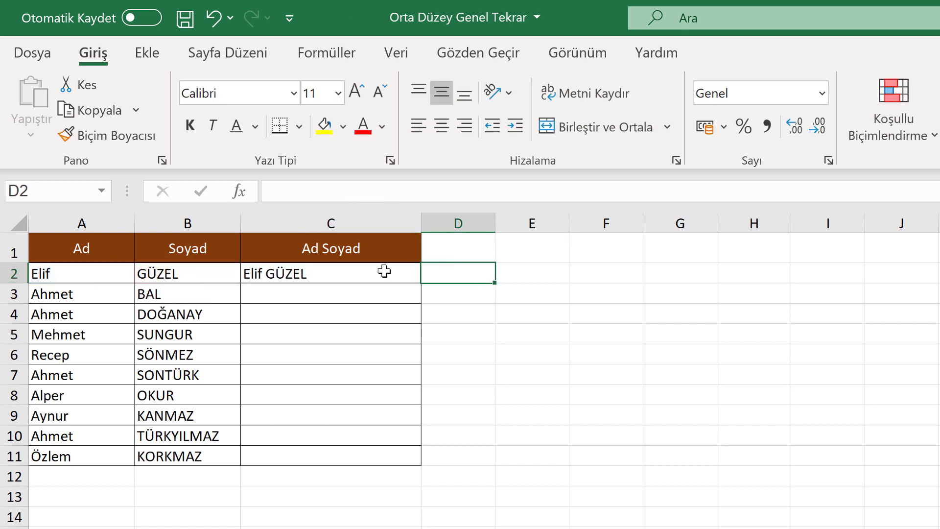
Fill the join formula down to C11 and save the workbook.
click(384, 270)
drag(421, 282, 420, 464)
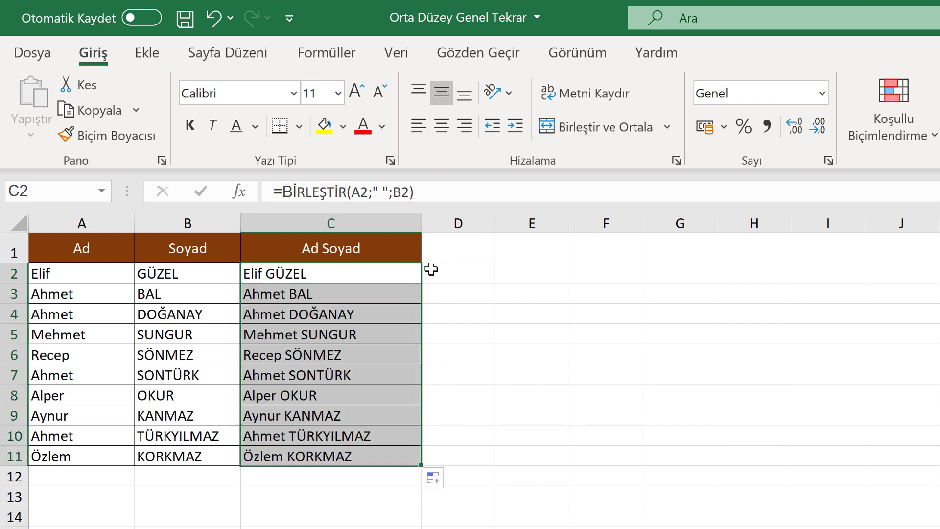
click(442, 251)
key(ctrl+s)
click(43, 156)
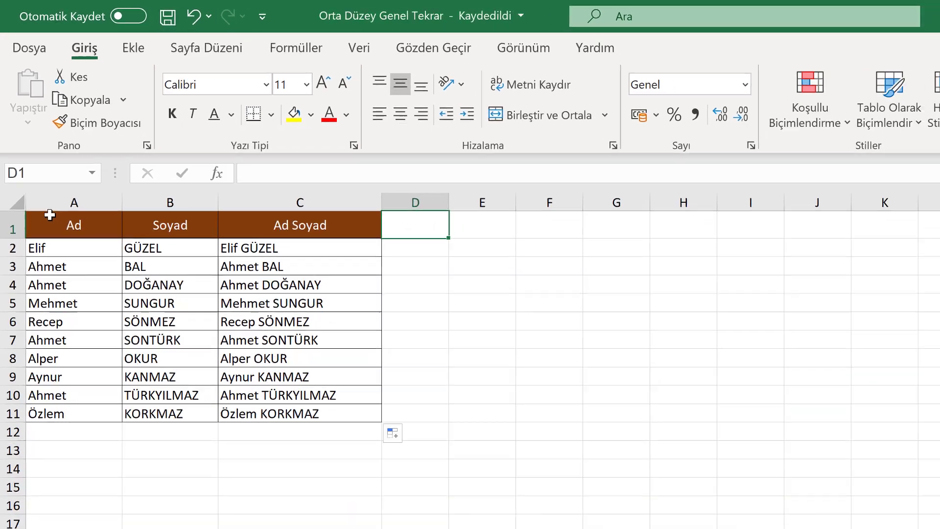
Read the Uygulama 09 task in Firefox, then open the Uygulama 09 Faiz Oranları sheet in Excel.
click(215, 519)
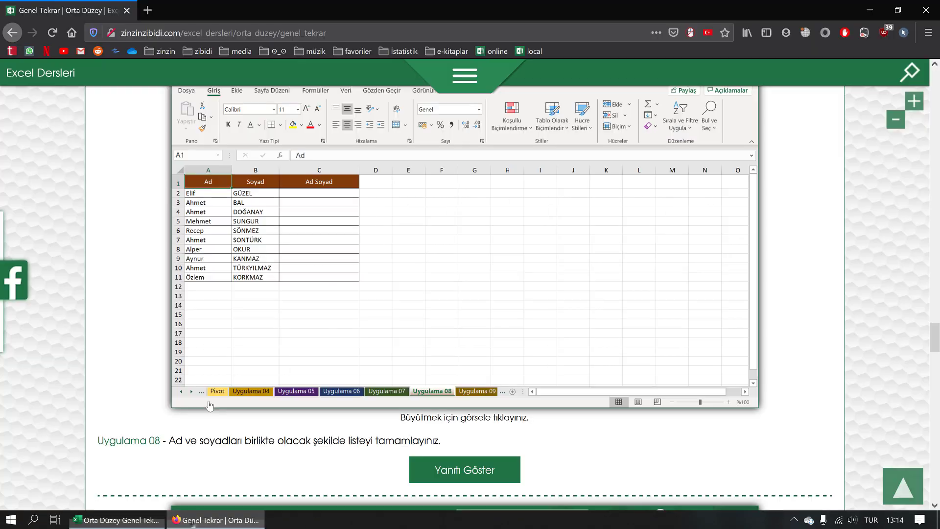
scroll(202, 342, down, 3)
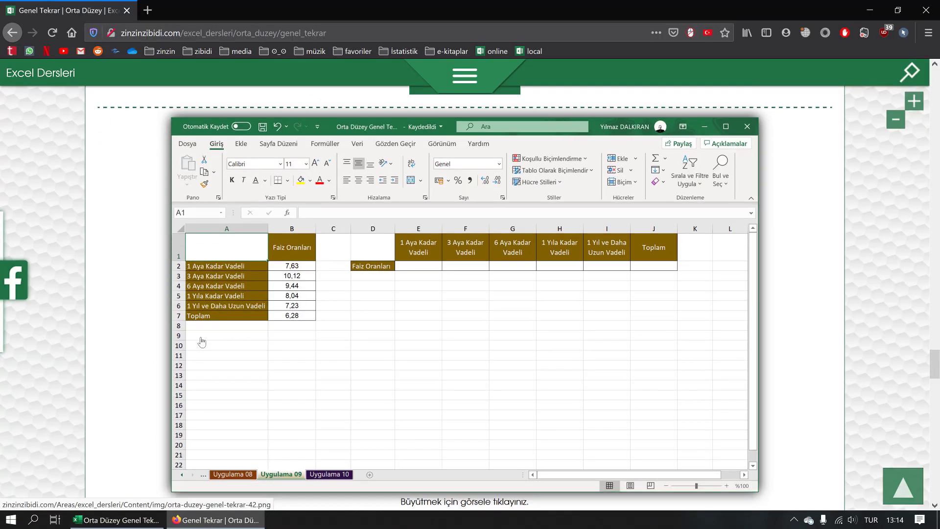
scroll(202, 341, down, 1)
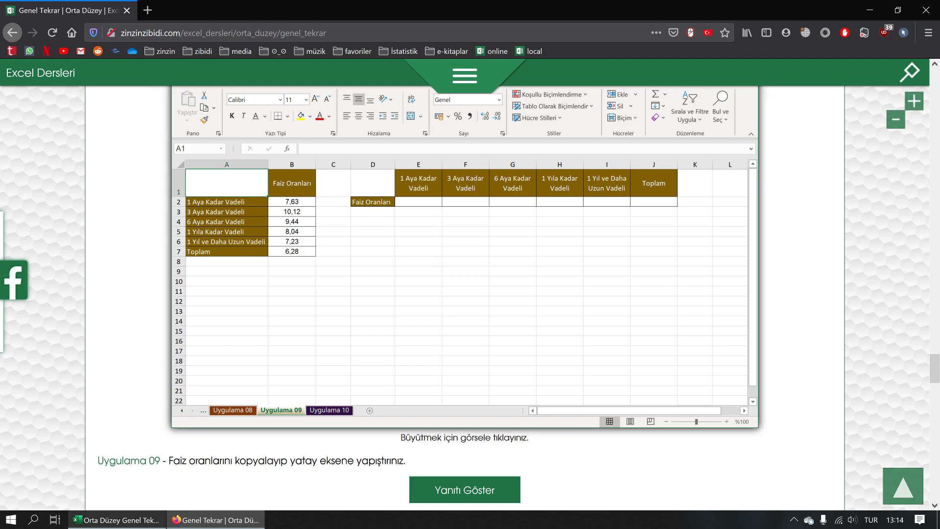
click(116, 520)
click(525, 490)
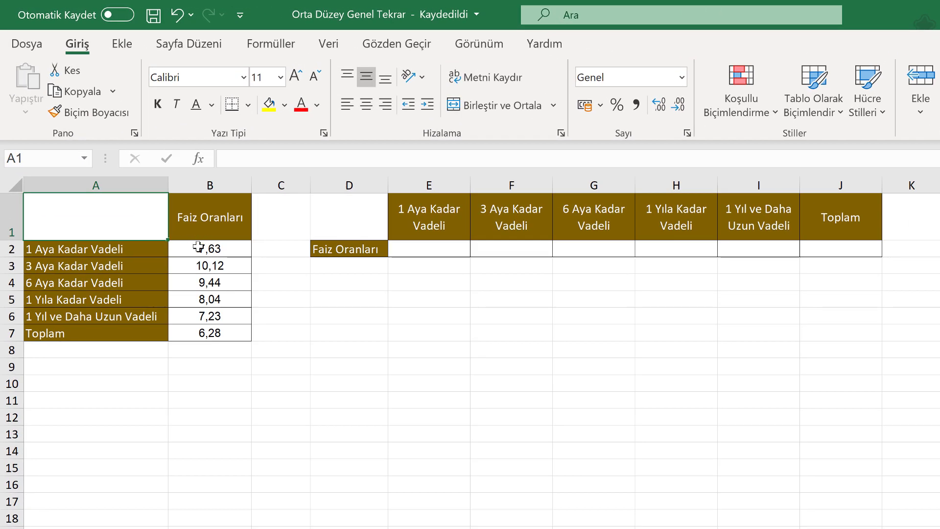
Paste the six rates from B2:B7 as transposed values into E2:J2 and save.
drag(198, 247, 220, 332)
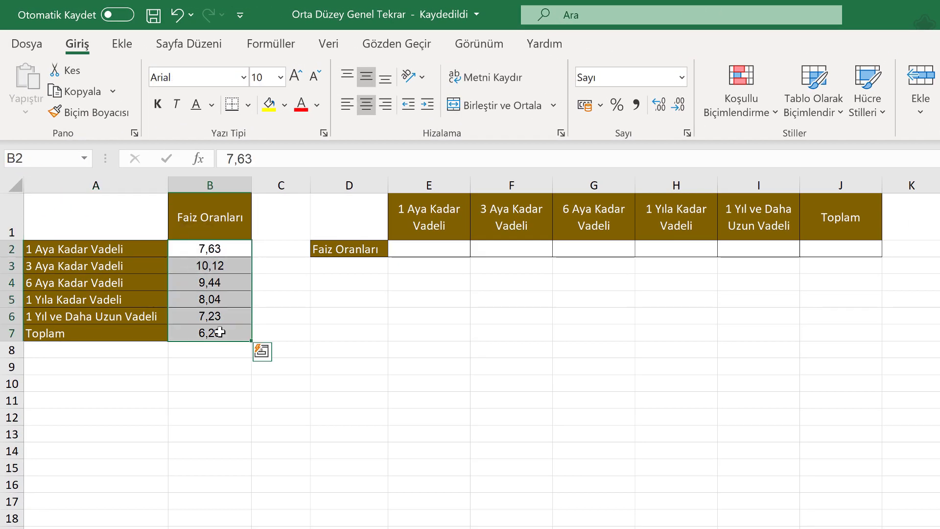
key(ctrl+c)
click(426, 253)
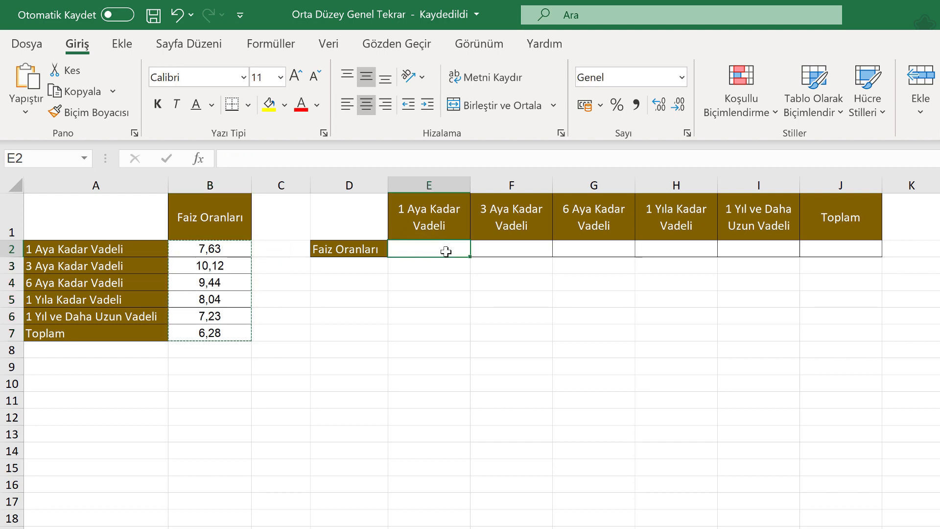
right_click(445, 252)
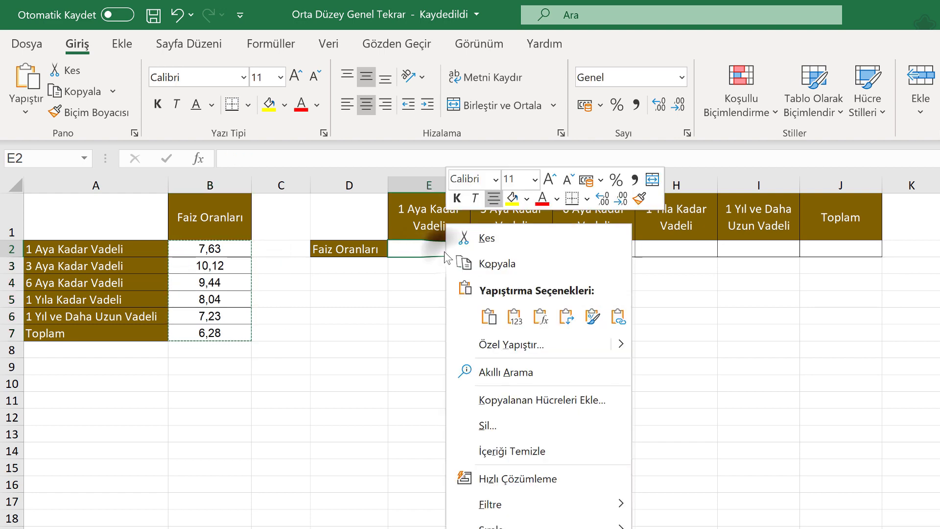
click(502, 344)
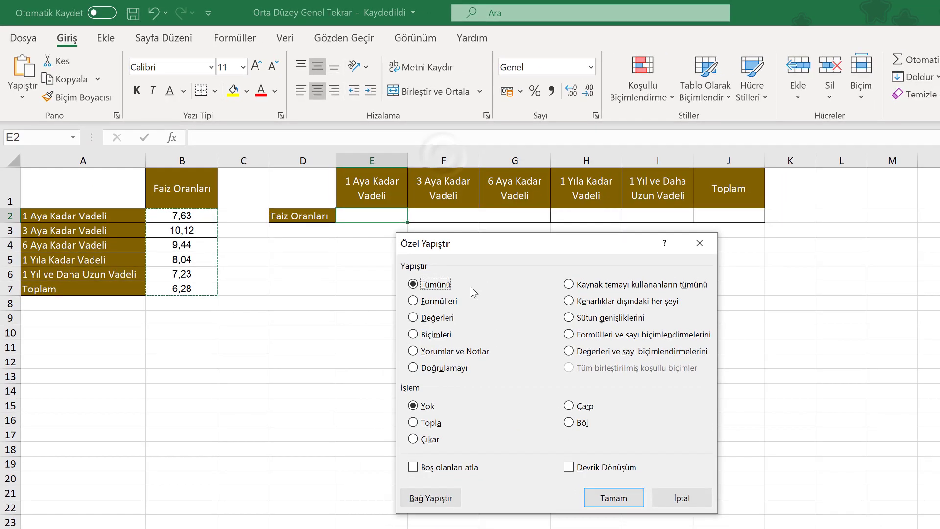
click(437, 318)
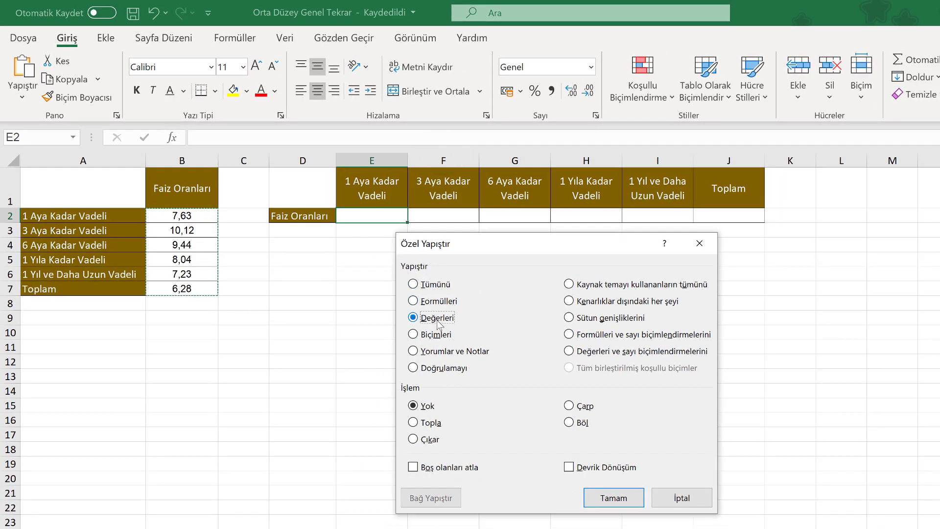
click(576, 467)
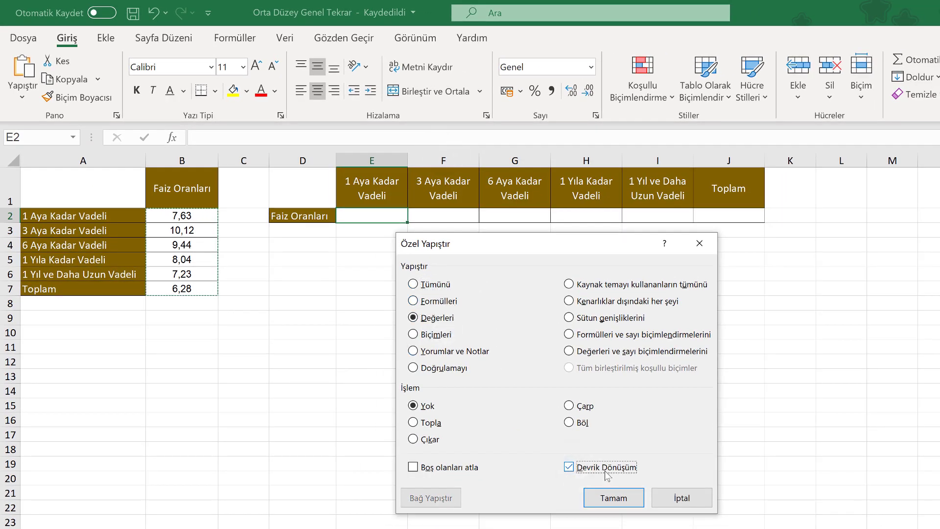
click(598, 502)
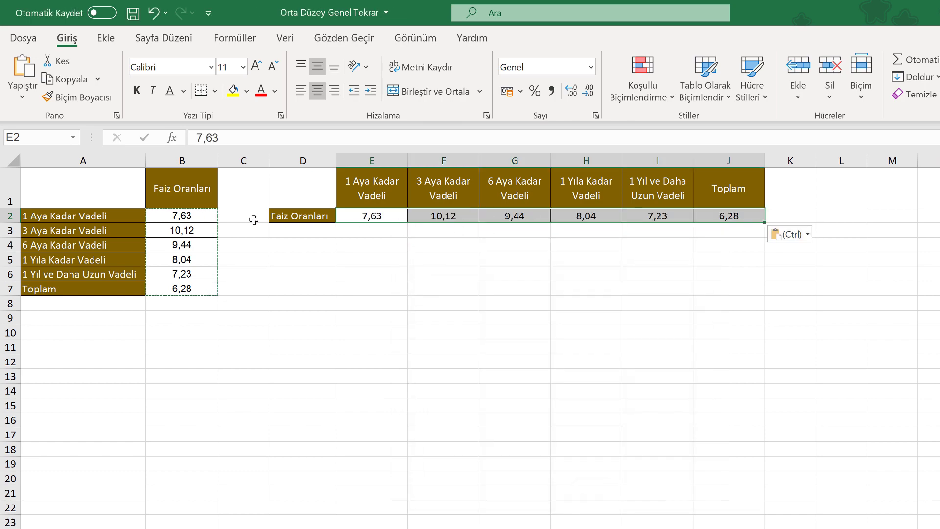
click(96, 194)
key(ctrl+s)
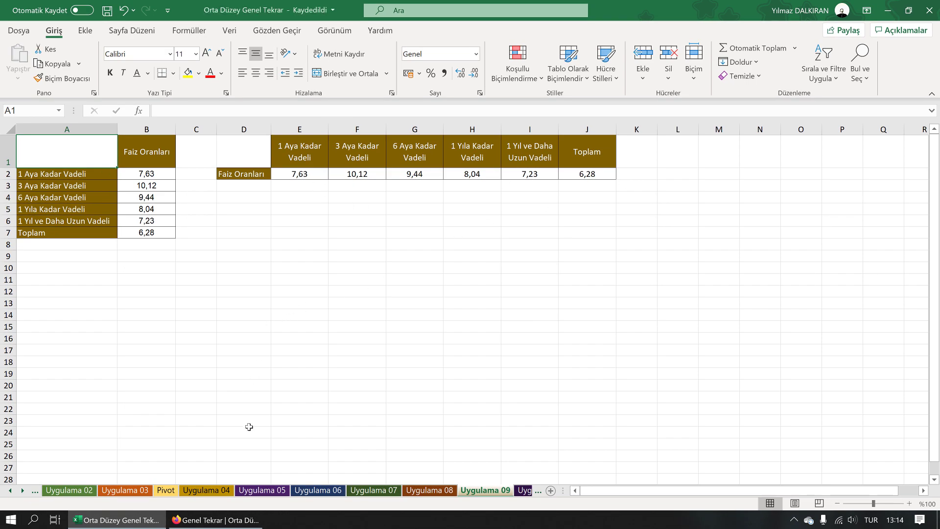
Open the Uygulama 10 sheet and bring up its Karanfil subtotal task in Firefox.
click(522, 490)
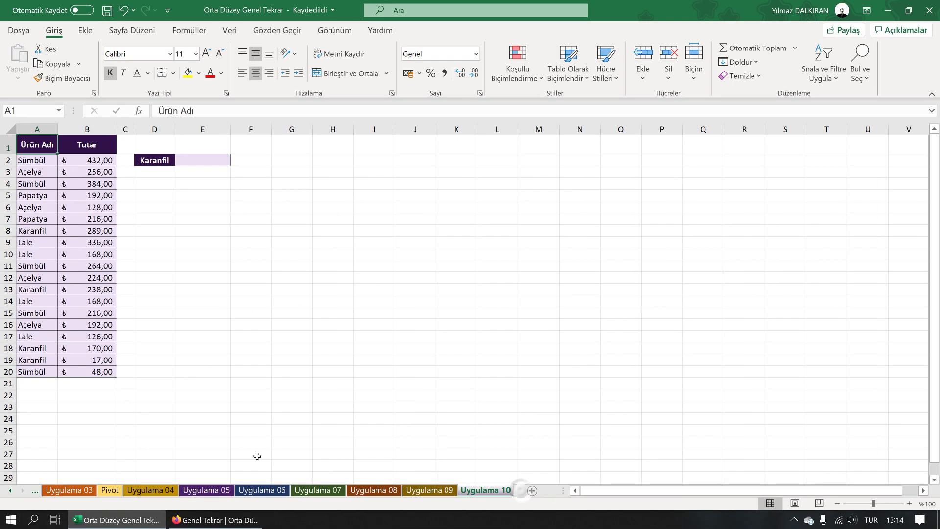
key(alt+Tab)
scroll(258, 359, down, 5)
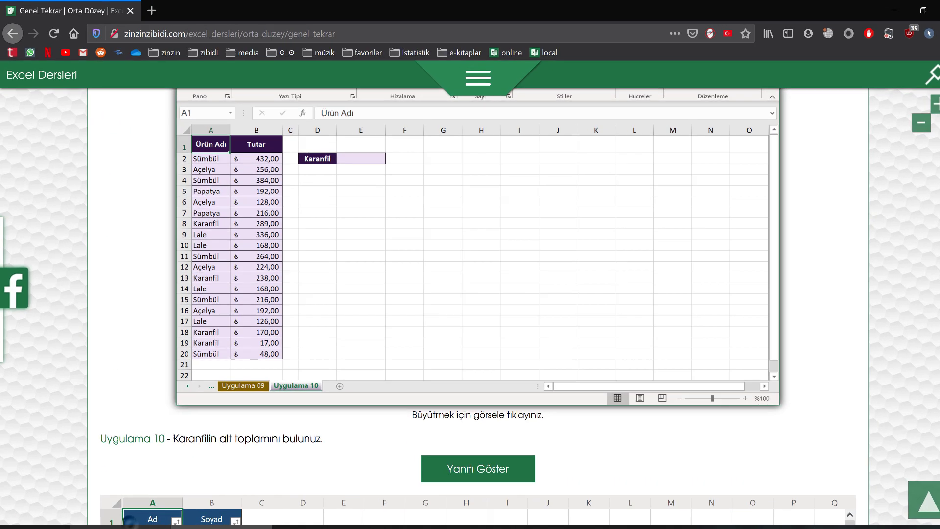
Start a formula in E2 beside Karanfil using the ALTTOPLAM function.
click(127, 513)
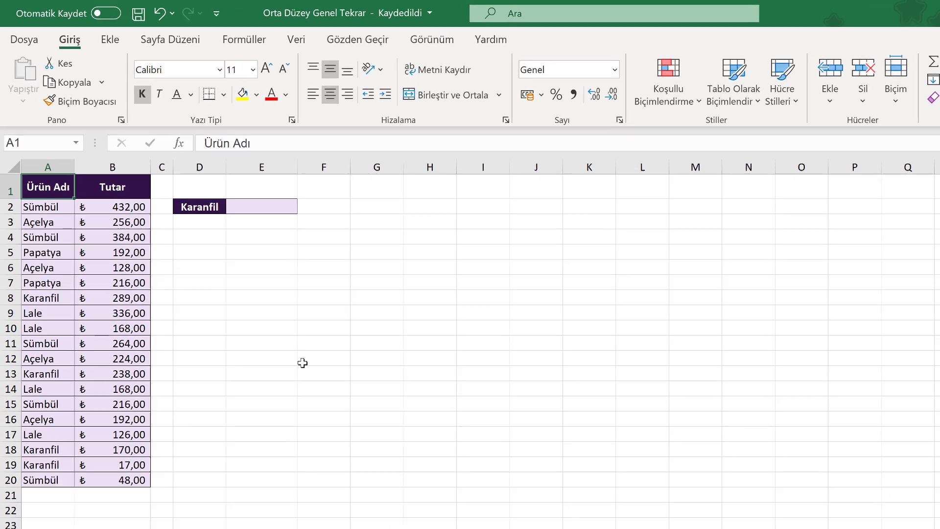
click(265, 218)
text(=)
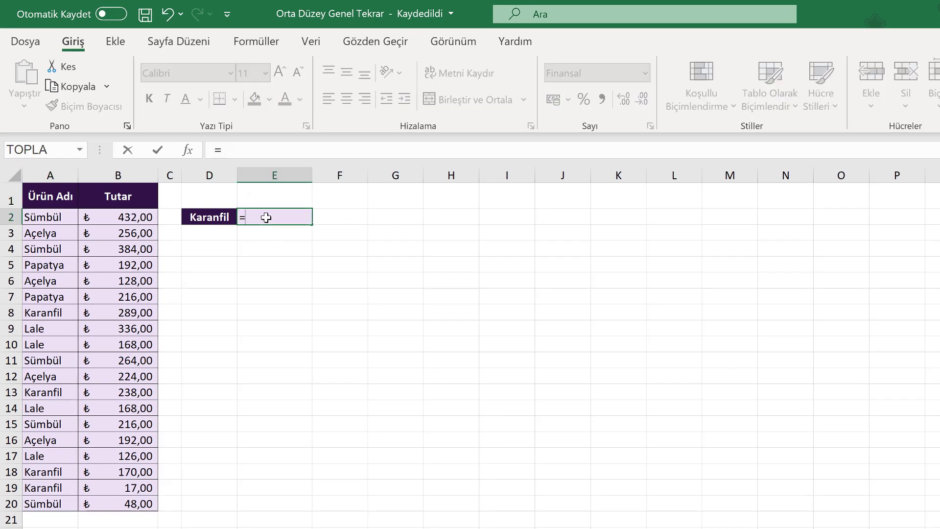
text(al)
key(Down)
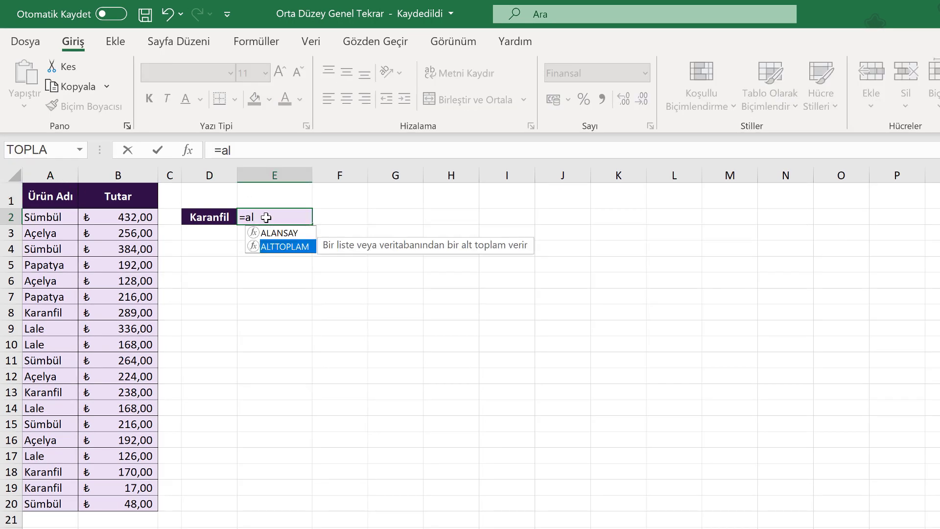
key(Tab)
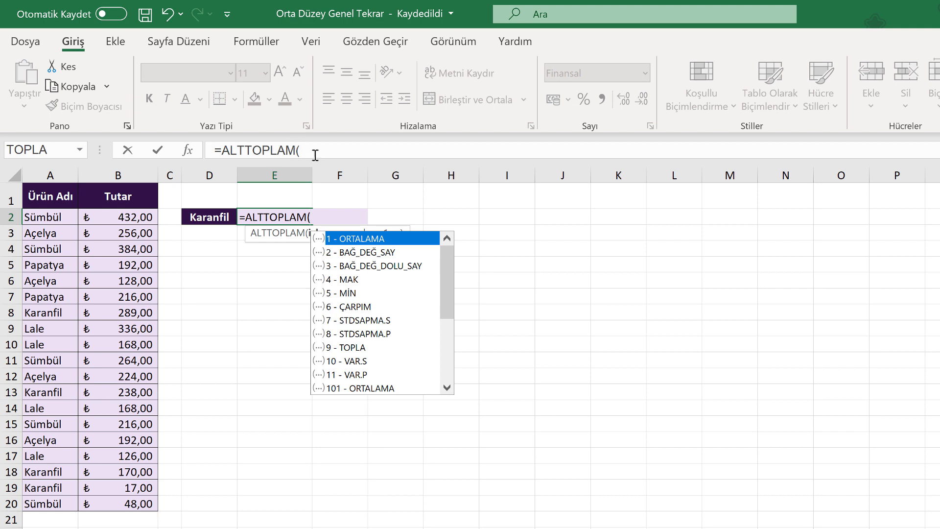
Select the ALTTOPLAM formula text in E2 so it can be overwritten.
drag(315, 155, 214, 150)
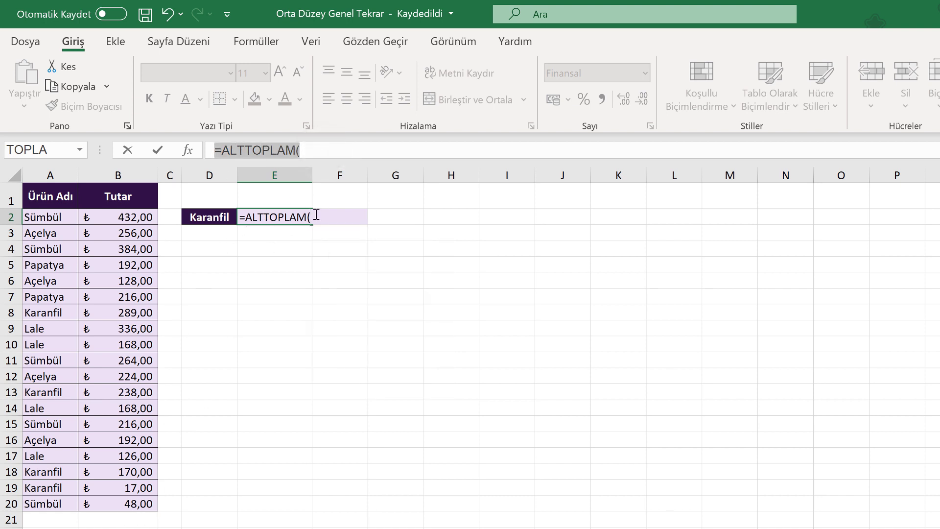
drag(316, 215, 244, 216)
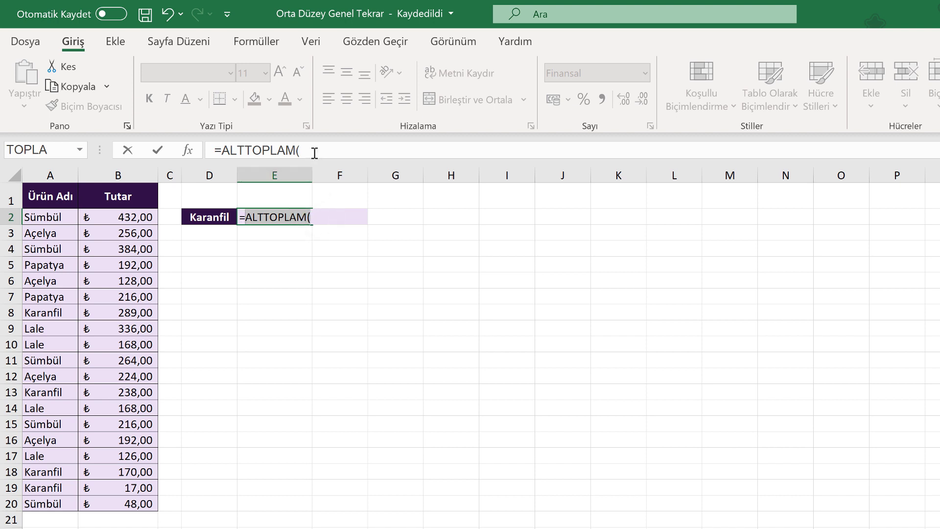
drag(314, 152, 221, 151)
Enter =ETOPLA(A2:A20;D2;B2:B20) in E2 to total Karanfil's amounts as ₺714,00.
text(e)
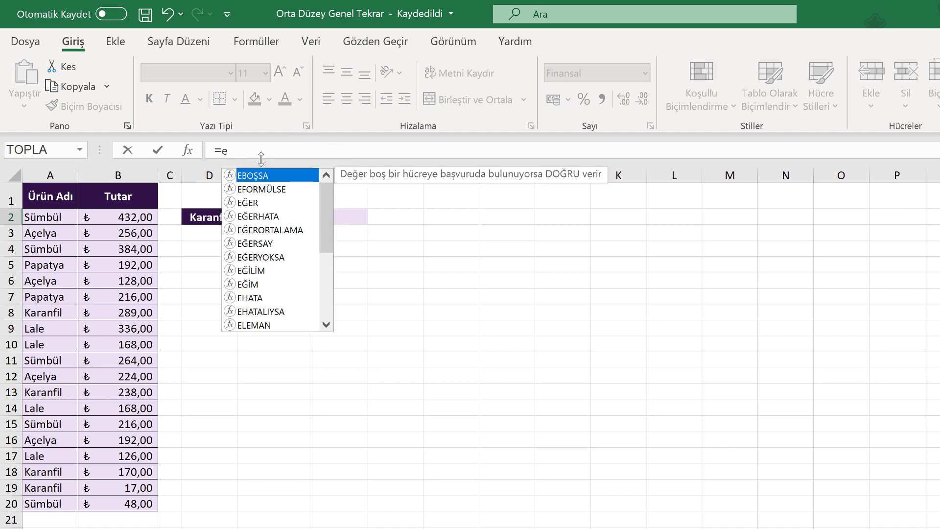
key(BackSpace)
text(ETOP)
key(Tab)
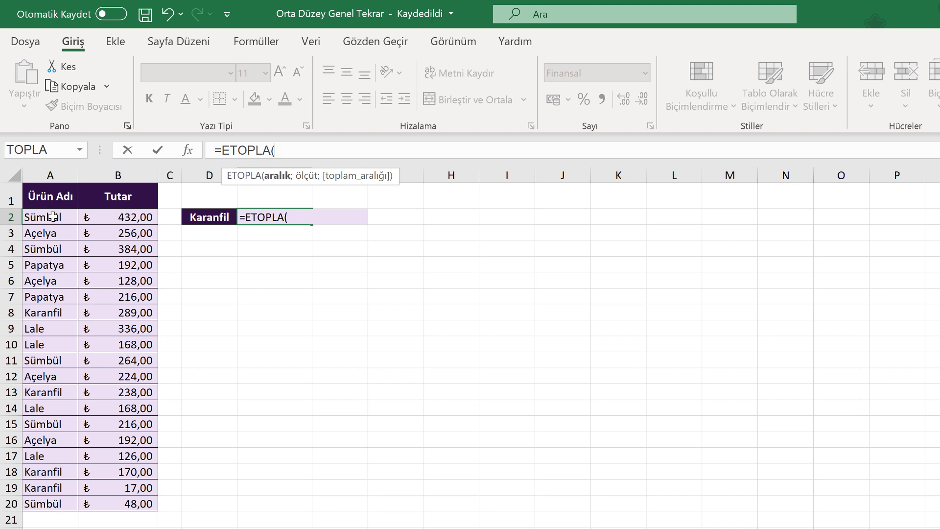
drag(36, 211, 55, 511)
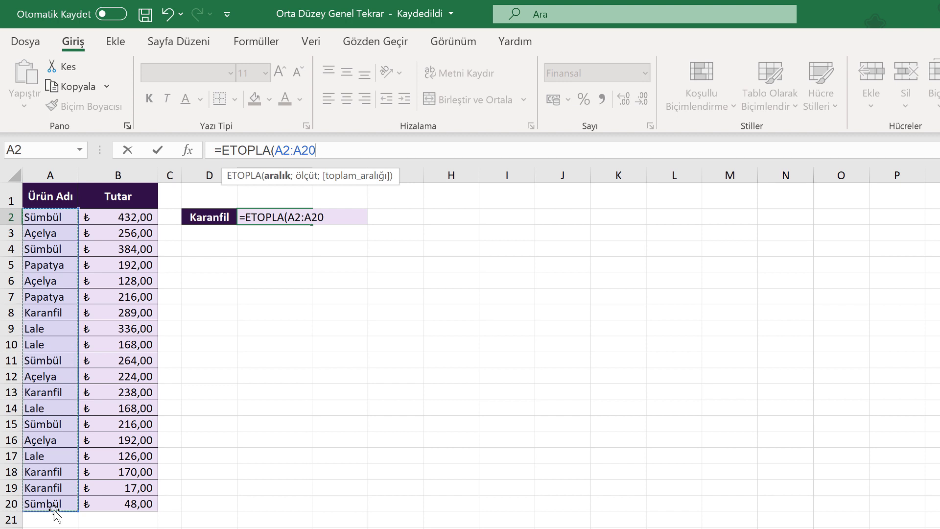
text(;)
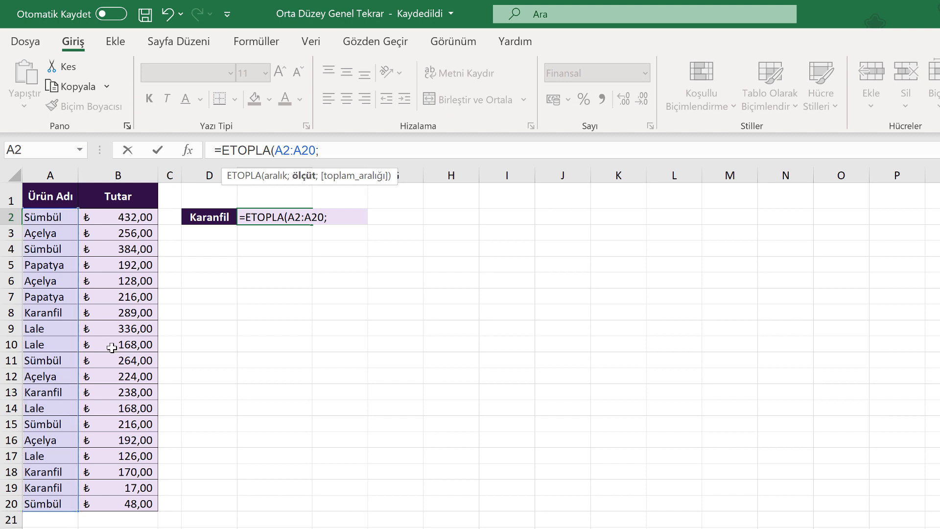
click(198, 221)
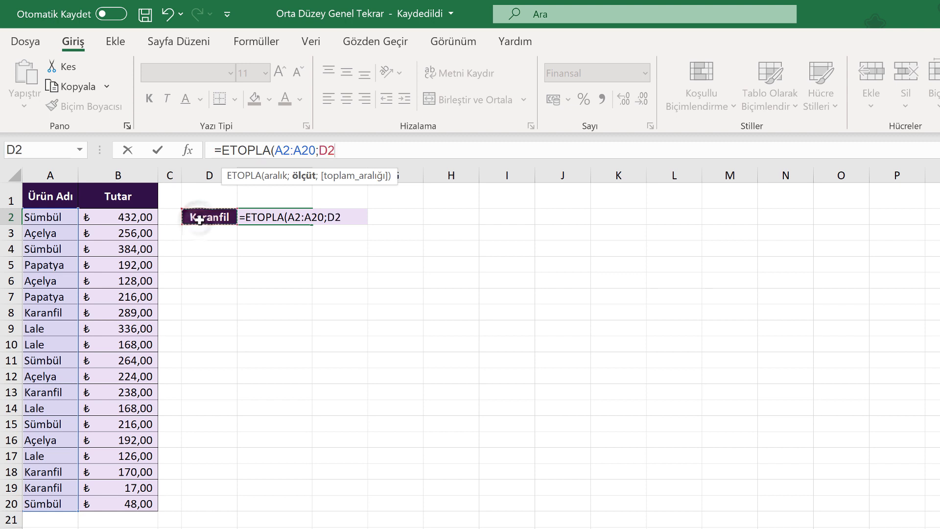
text(;)
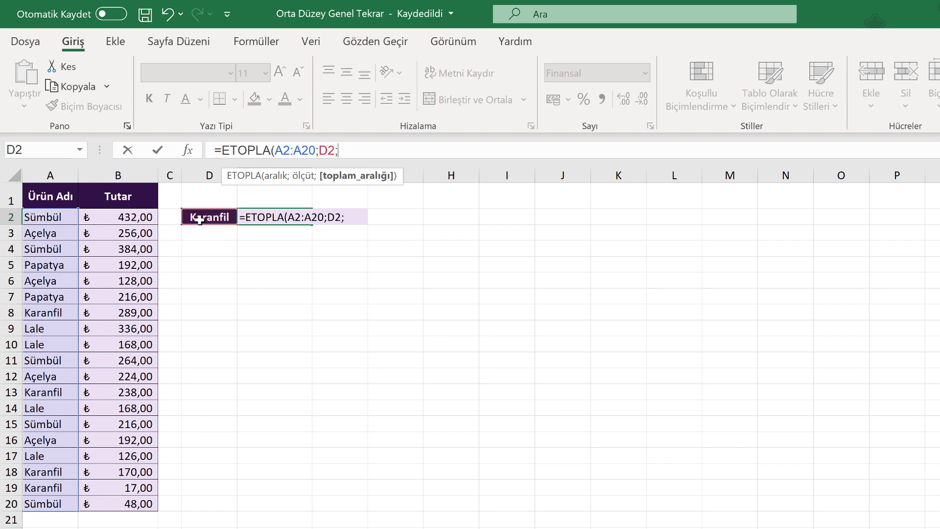
drag(140, 217, 135, 505)
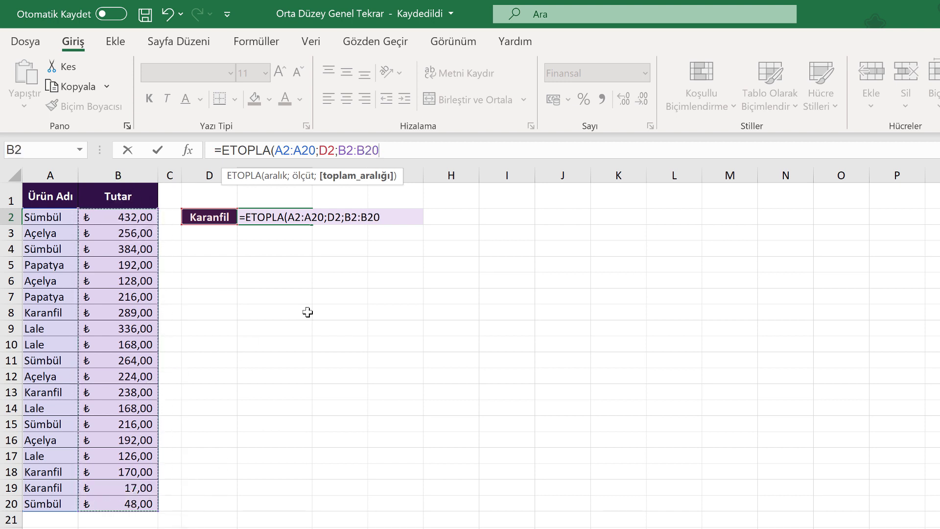
key(Tab)
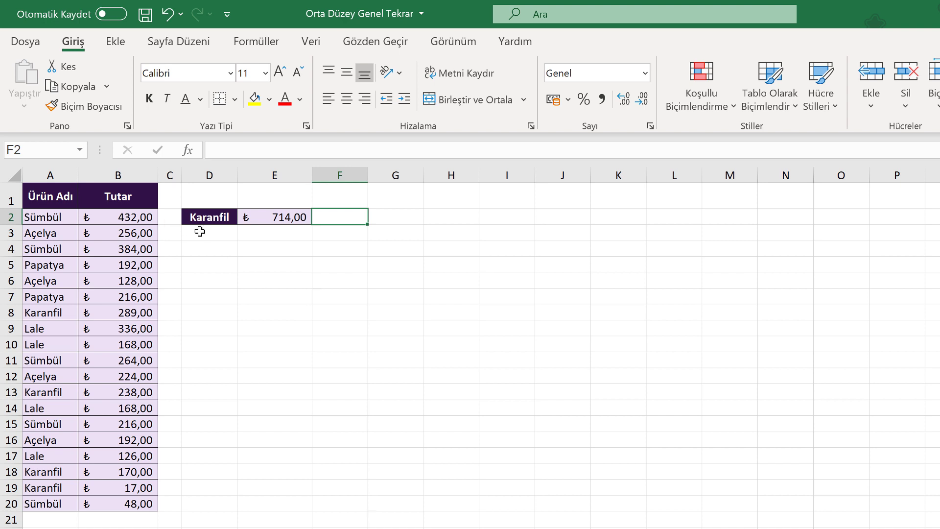
click(41, 196)
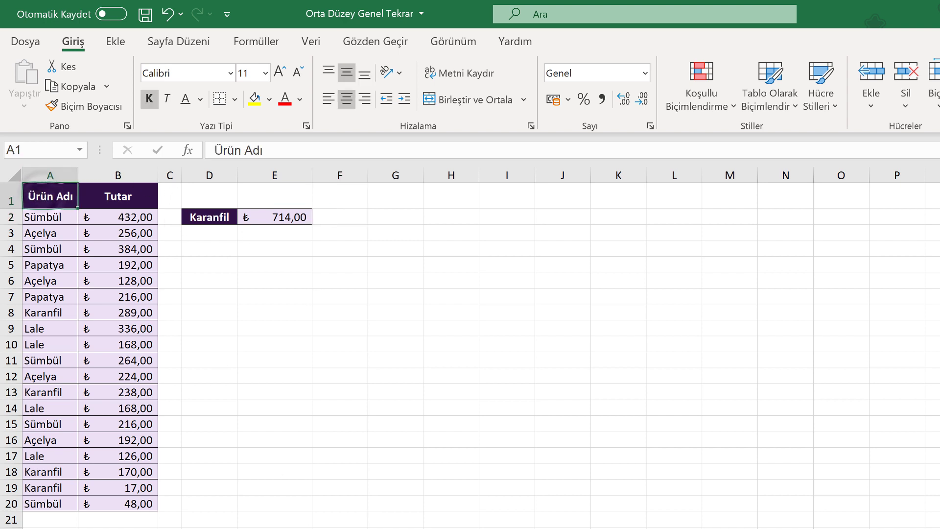